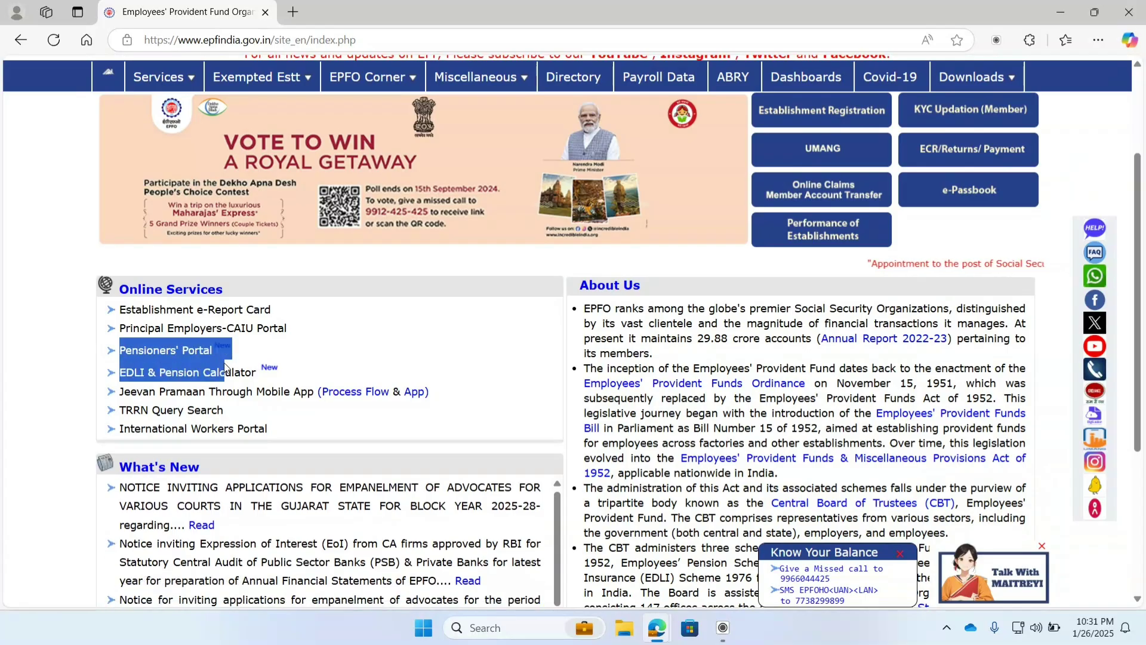
Step: Open the Pensioners' Portal and highlight its welcome heading and Jeevan Pramaan Enquiry option
{"action": "left_click", "coordinate": [180, 353]}
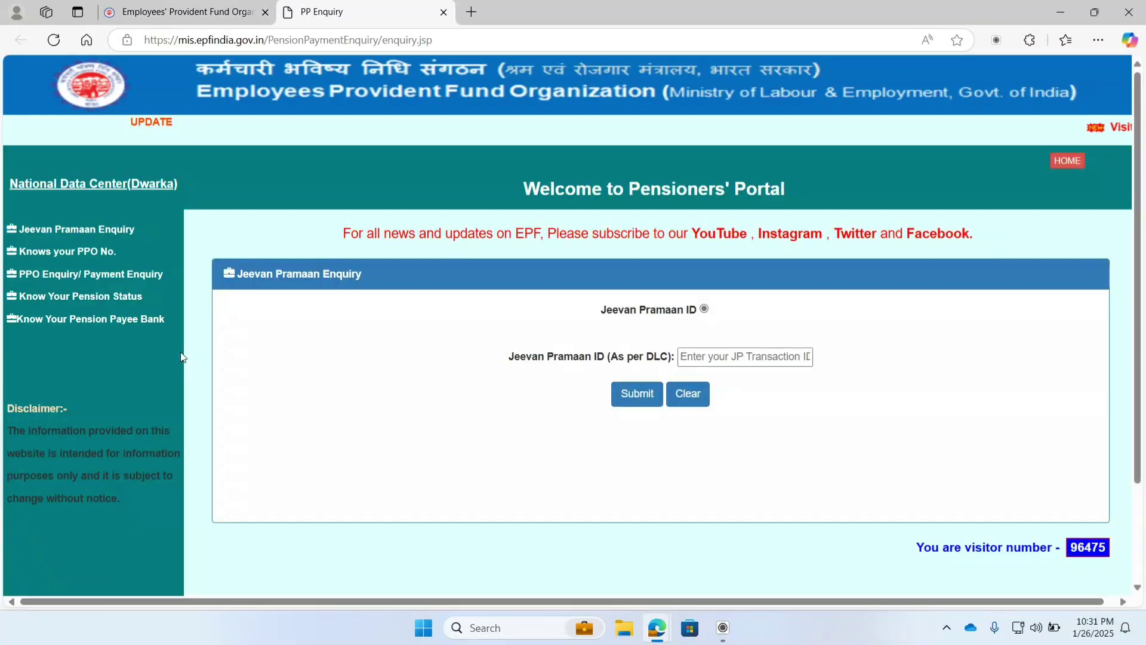
{"action": "left_click_drag", "start_coordinate": [471, 169], "coordinate": [1111, 180]}
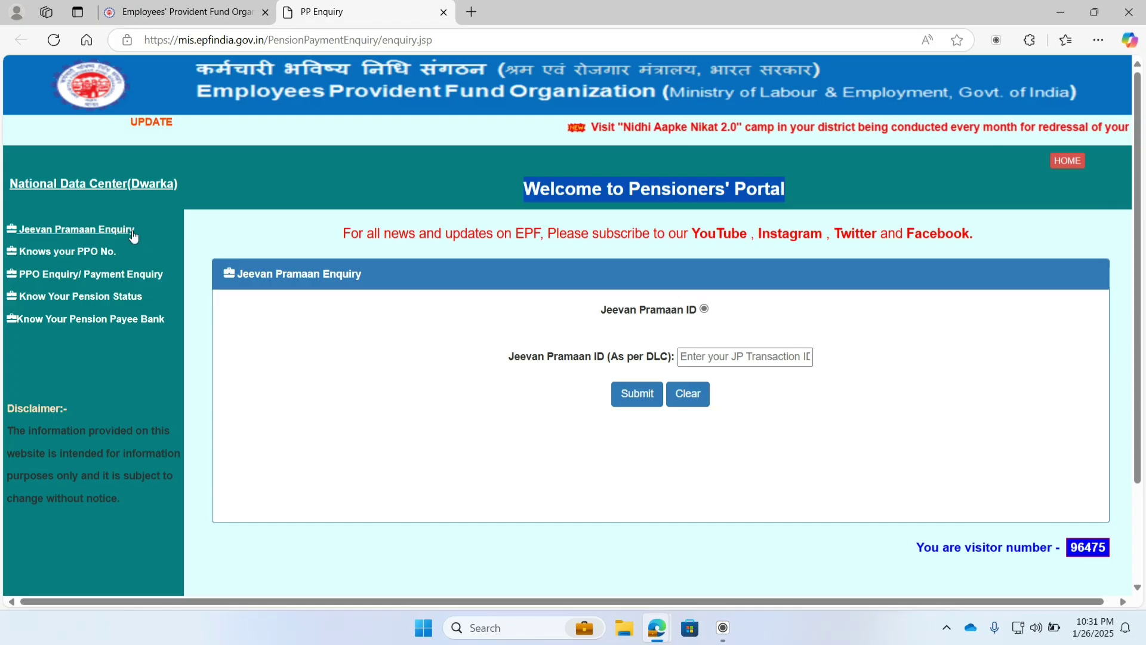
{"action": "left_click_drag", "start_coordinate": [141, 231], "coordinate": [14, 227]}
{"action": "left_click", "coordinate": [298, 379]}
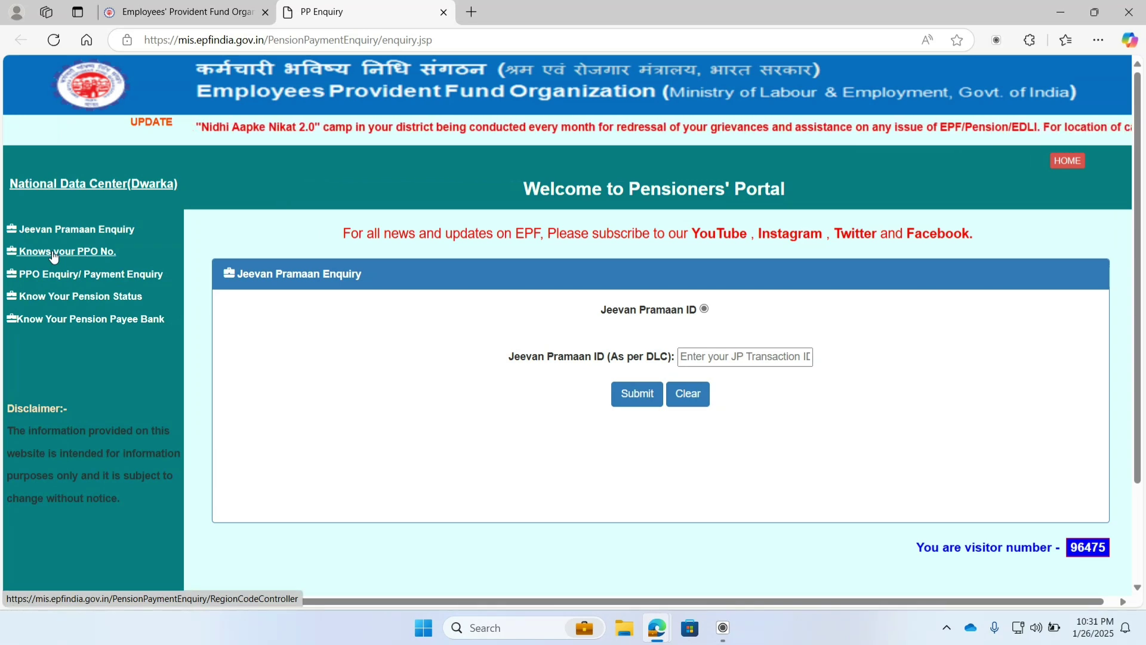
Step: In the Know your PPO No. lookup, choose Mem. ID Search with region CB and office SLM
{"action": "left_click", "coordinate": [54, 253]}
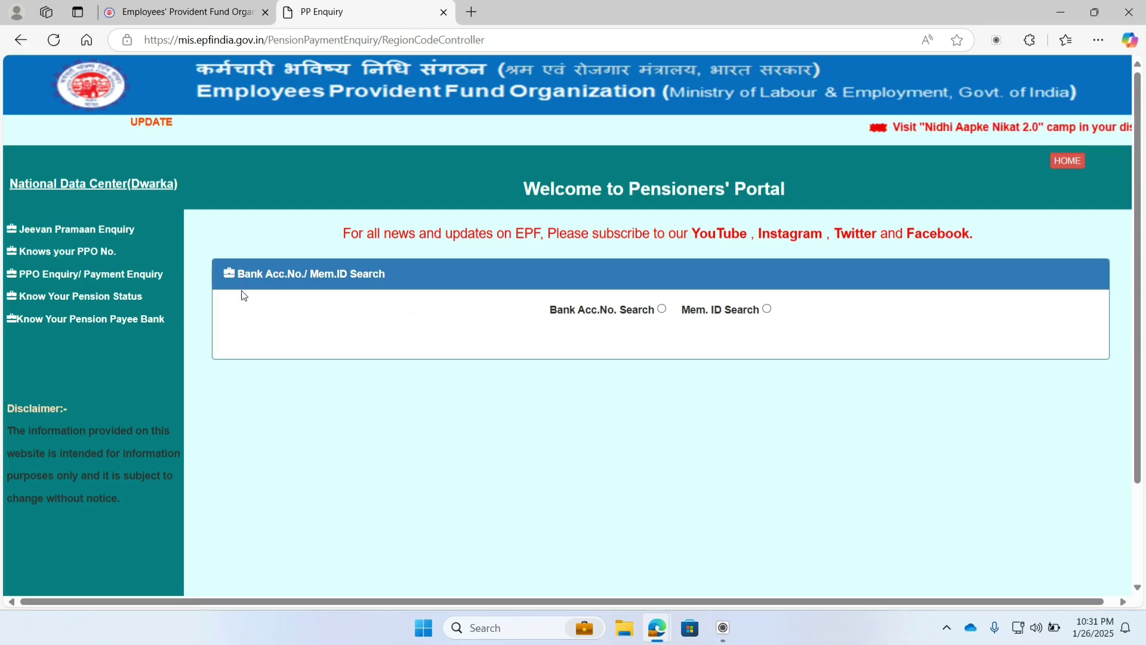
{"action": "left_click", "coordinate": [661, 309]}
{"action": "left_click", "coordinate": [766, 309]}
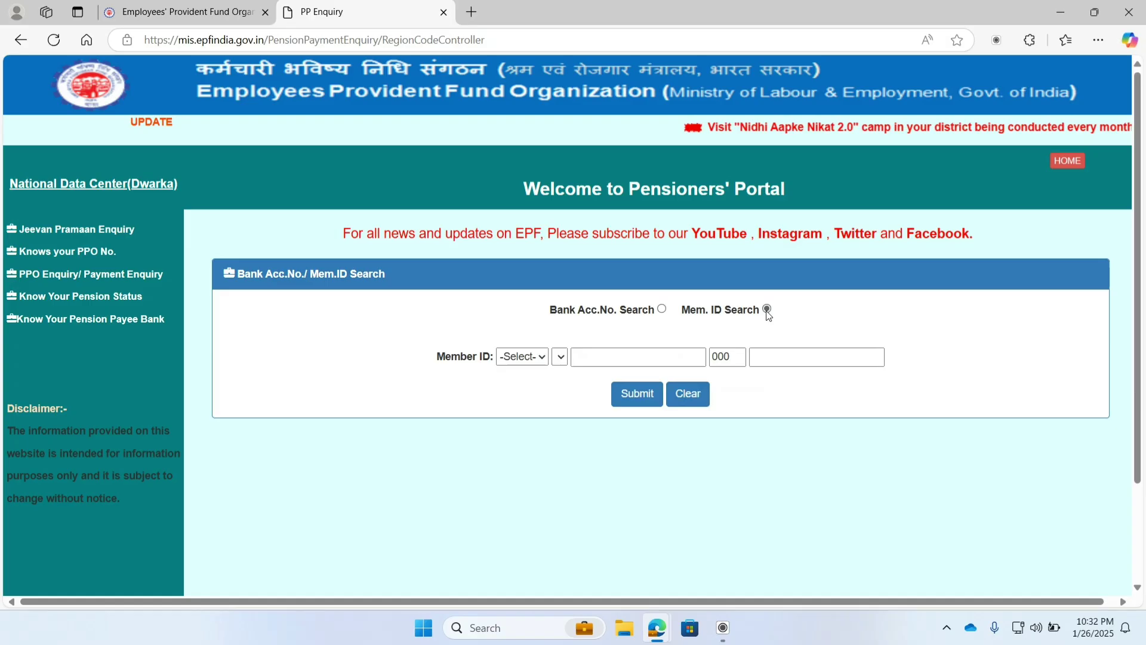
{"action": "left_click", "coordinate": [523, 358]}
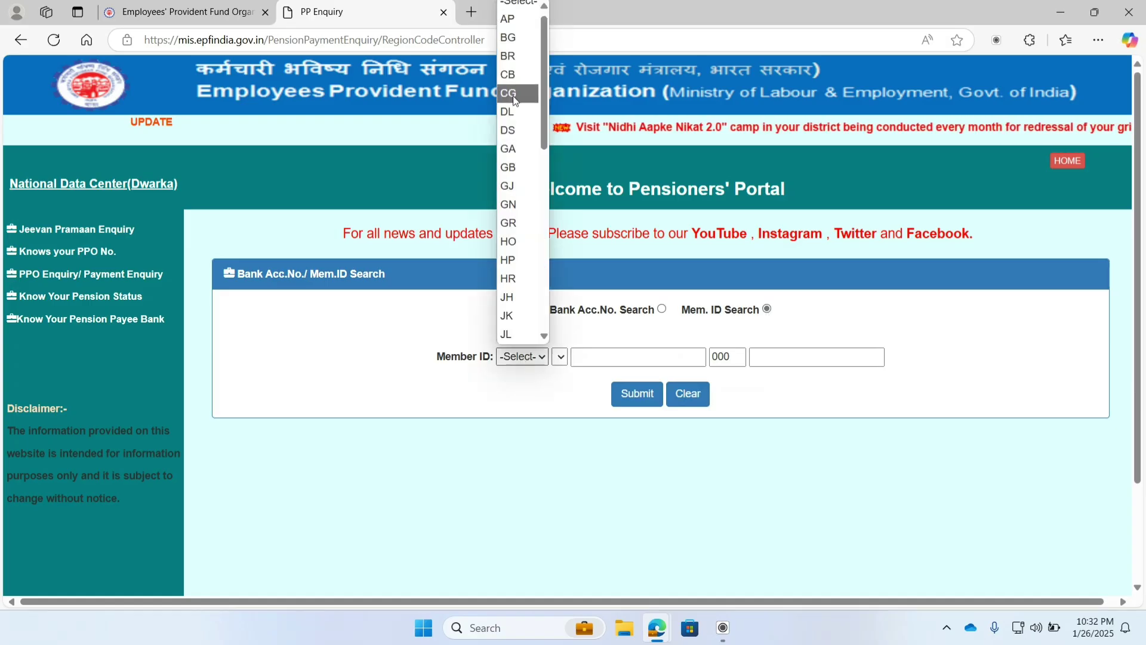
{"action": "left_click", "coordinate": [509, 77]}
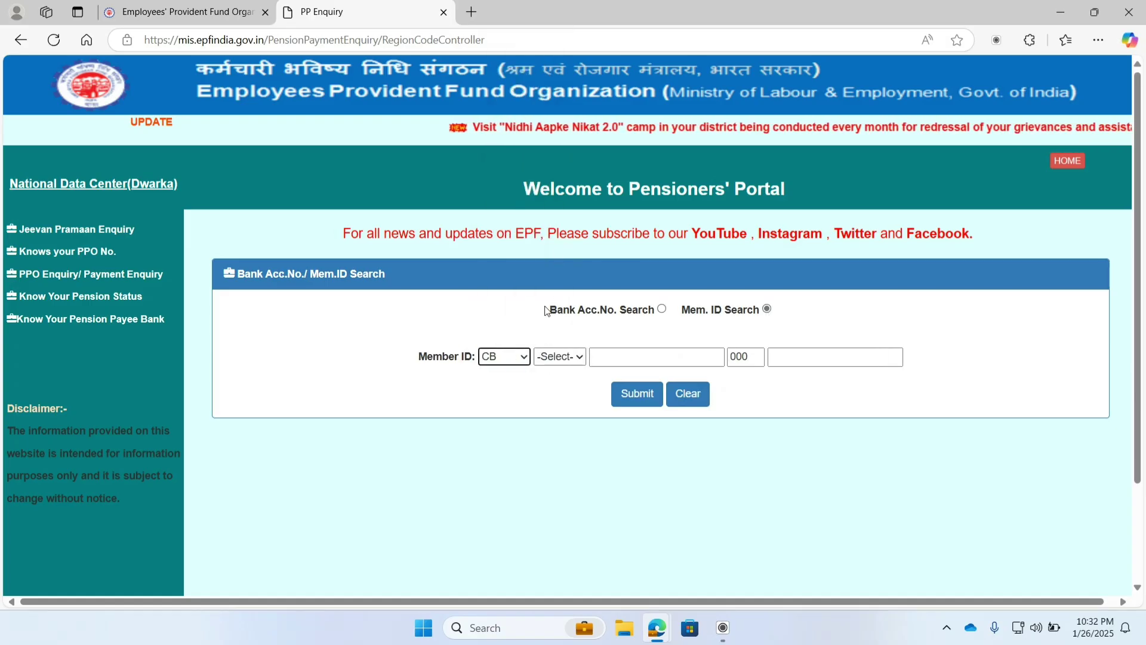
{"action": "left_click", "coordinate": [567, 358]}
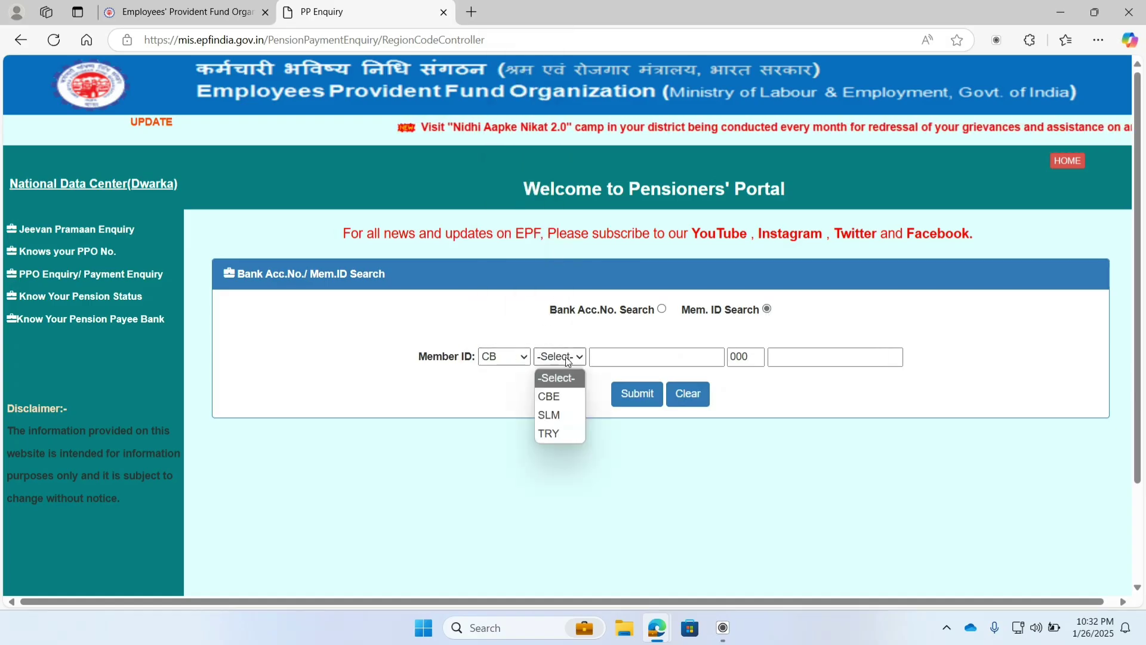
{"action": "left_click", "coordinate": [563, 414]}
{"action": "left_click", "coordinate": [612, 355]}
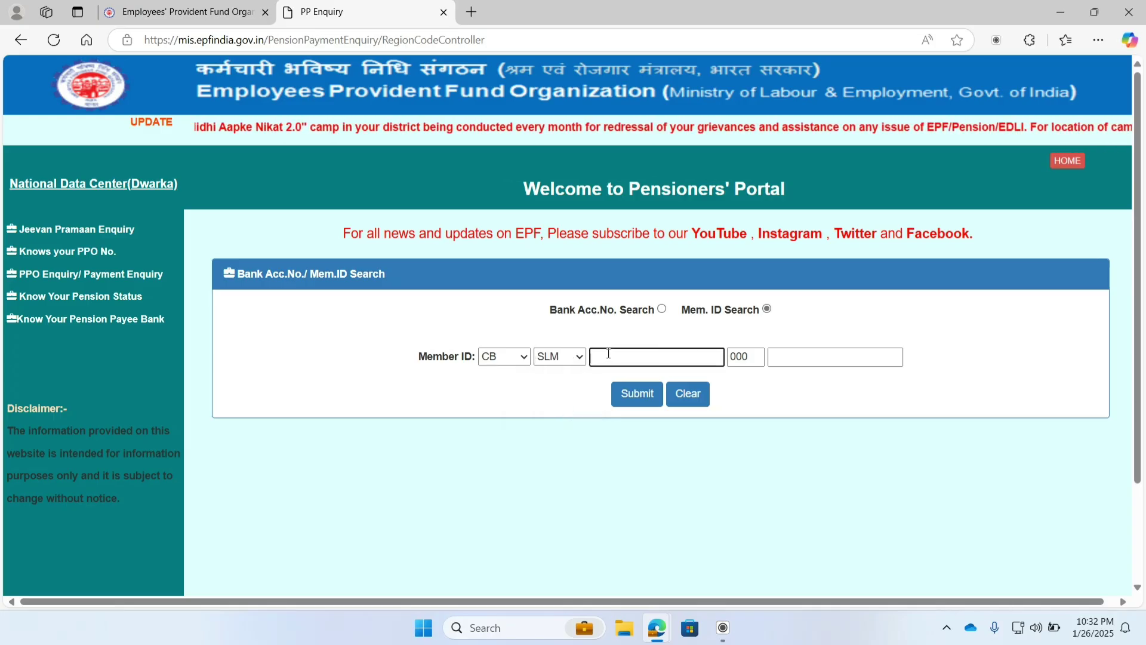
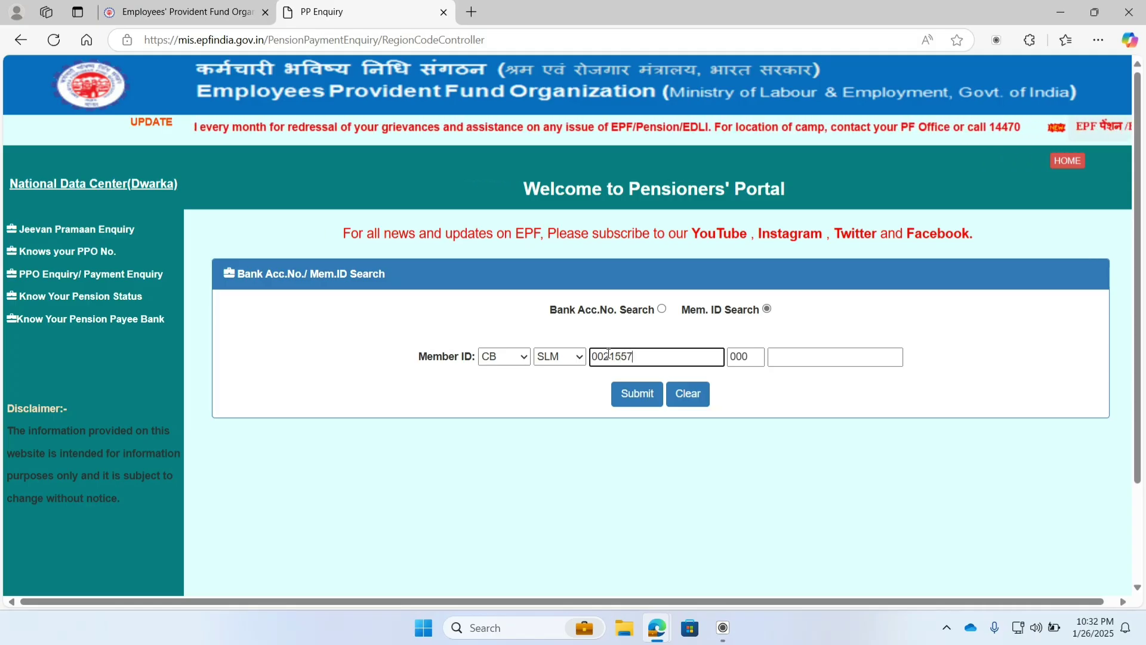
{"action": "left_click", "coordinate": [788, 358]}
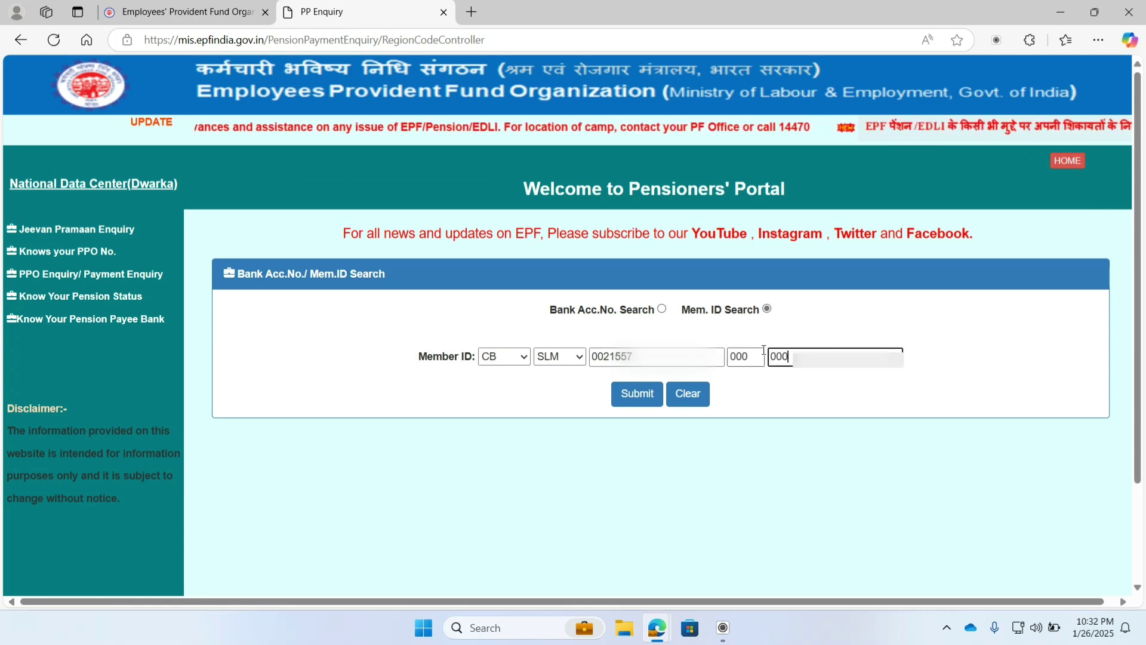
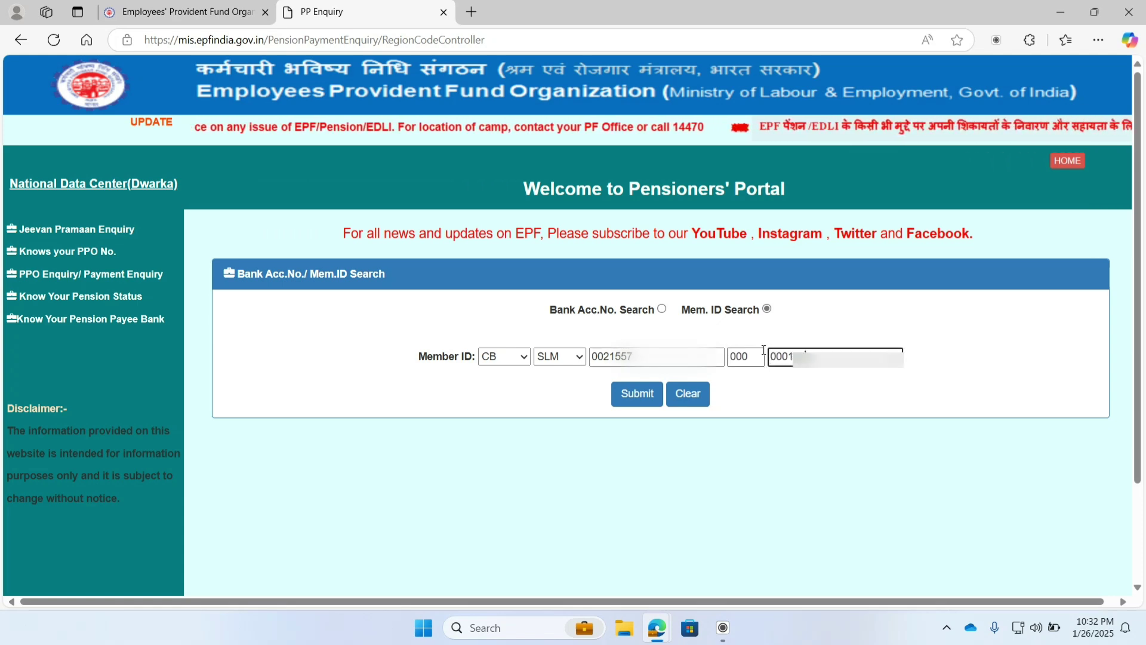
{"action": "left_click", "coordinate": [636, 394]}
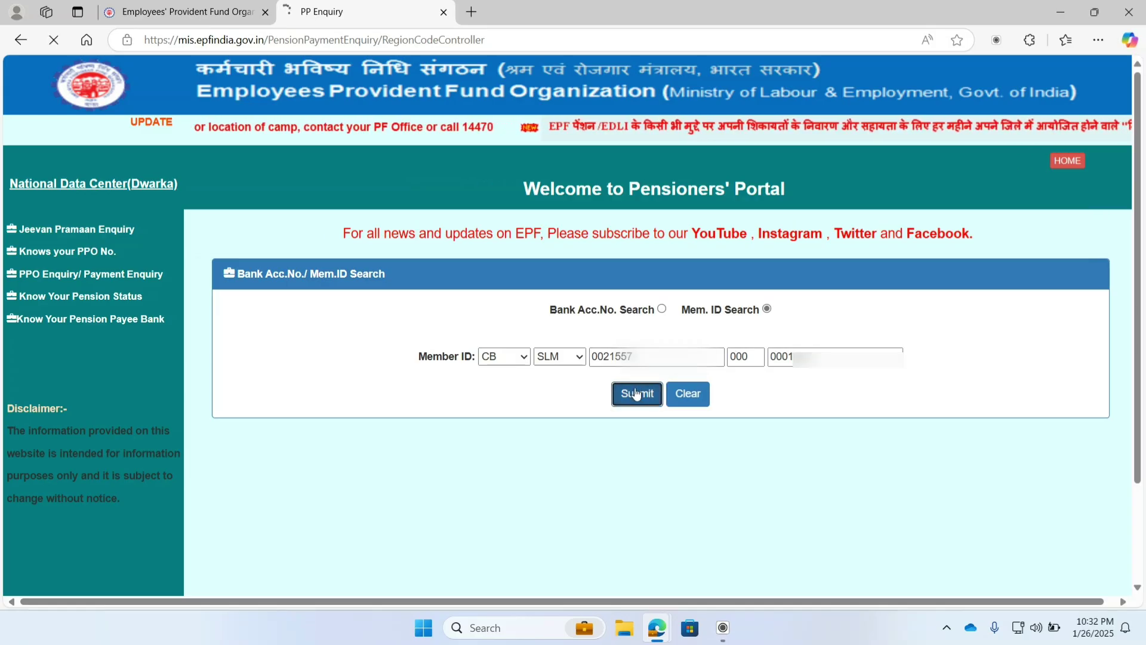
{"action": "scroll", "coordinate": [633, 416], "scroll_direction": "down", "scroll_amount": 1}
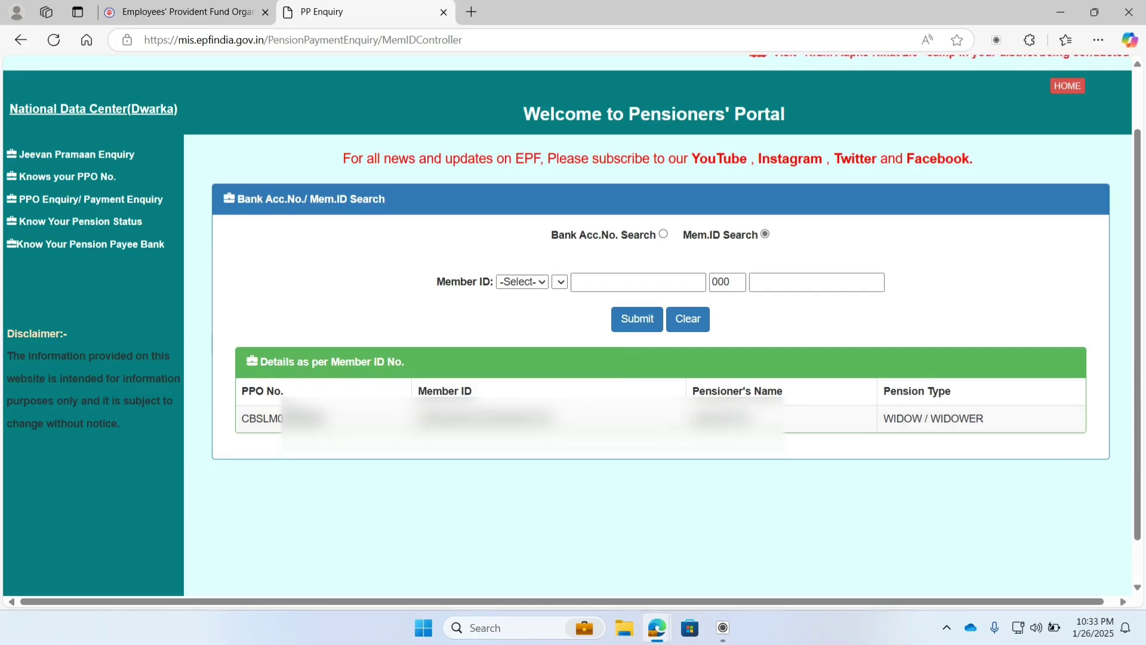
Step: Copy the PPO number and the WIDOW / WIDOWER pension type from the member details table
{"action": "left_click_drag", "start_coordinate": [328, 421], "coordinate": [281, 420]}
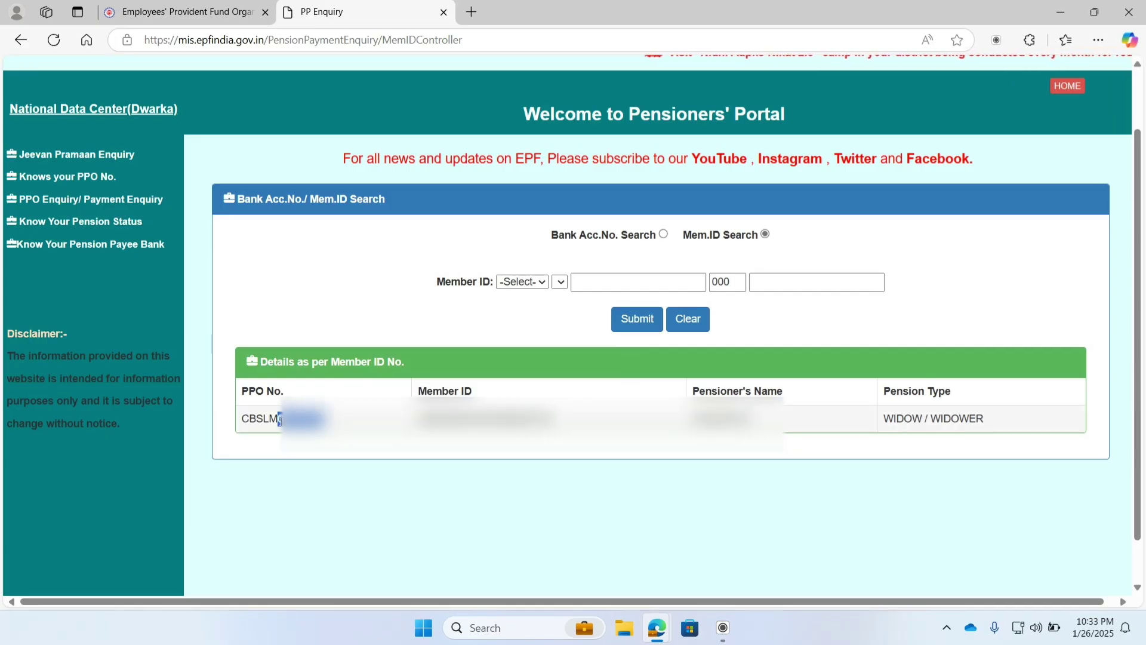
{"action": "key", "text": "ctrl+c"}
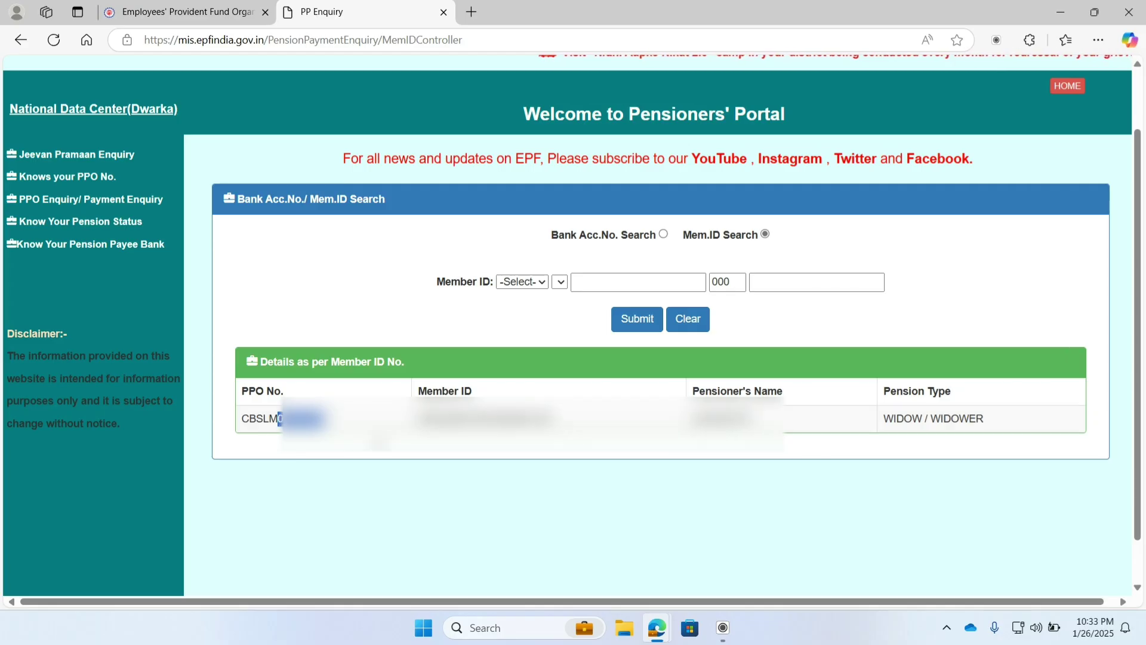
{"action": "left_click", "coordinate": [279, 418]}
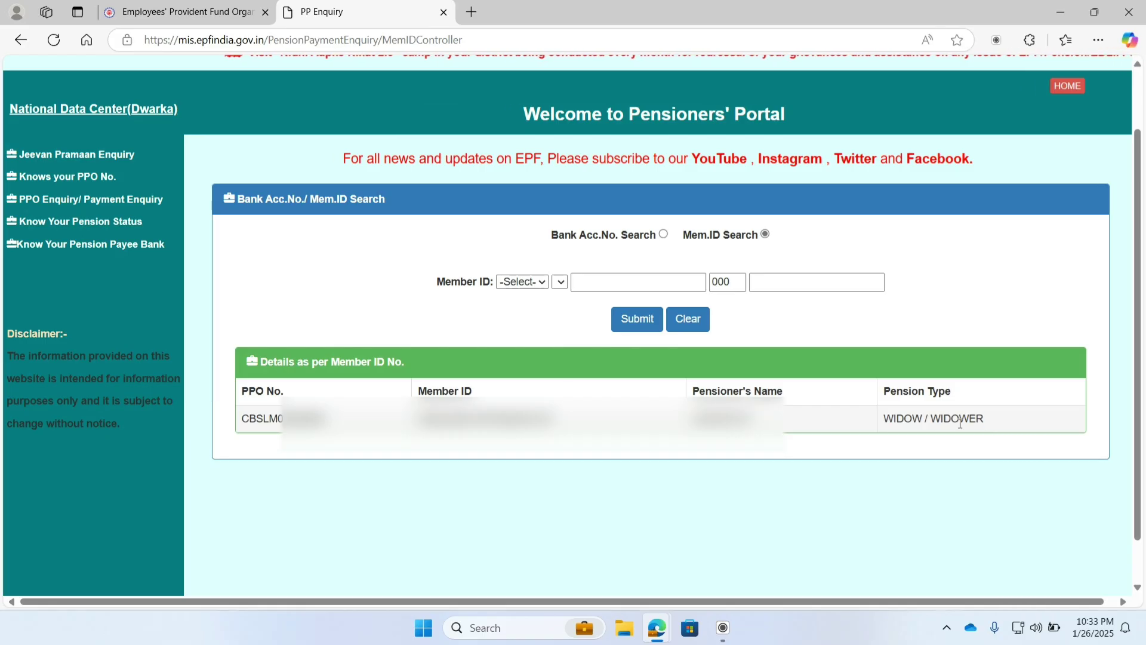
{"action": "left_click_drag", "start_coordinate": [1003, 425], "coordinate": [734, 421]}
{"action": "key", "text": "ctrl+c"}
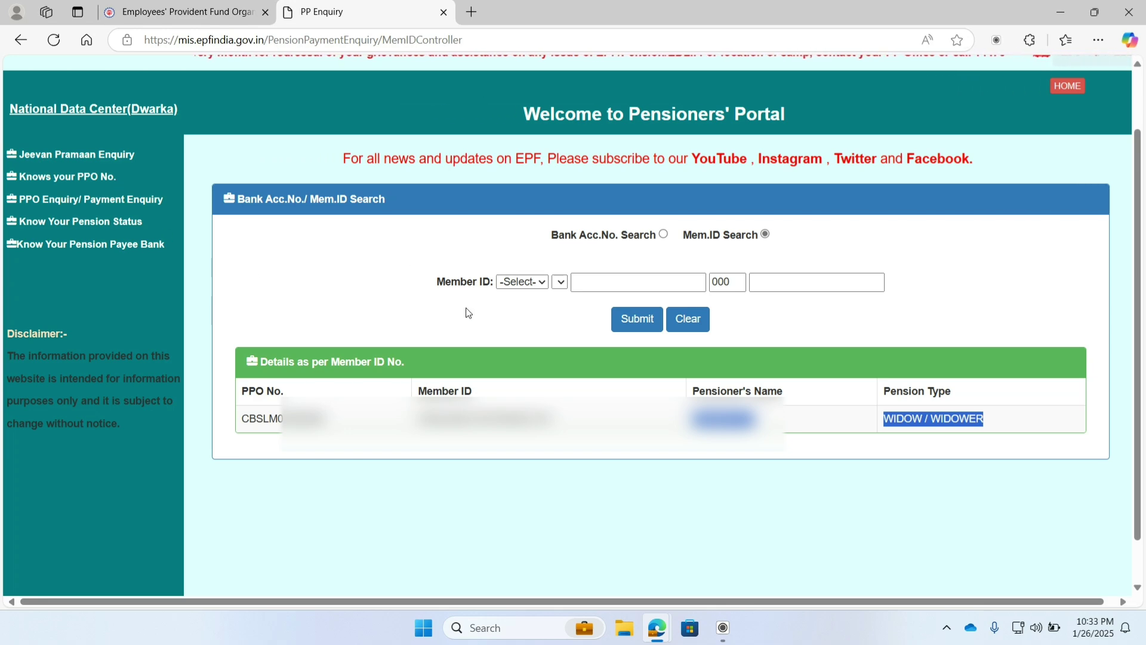
{"action": "left_click_drag", "start_coordinate": [239, 341], "coordinate": [1024, 425]}
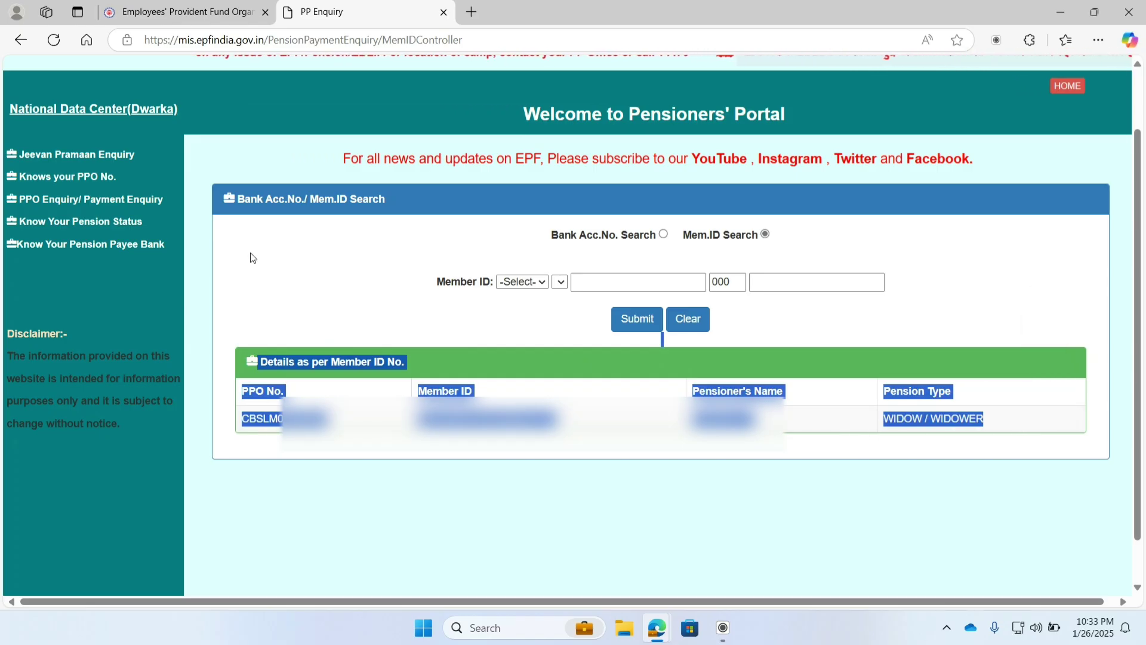
Step: Request the pension status for issuing office SALEM with the pensioner's PPO number
{"action": "left_click", "coordinate": [68, 222]}
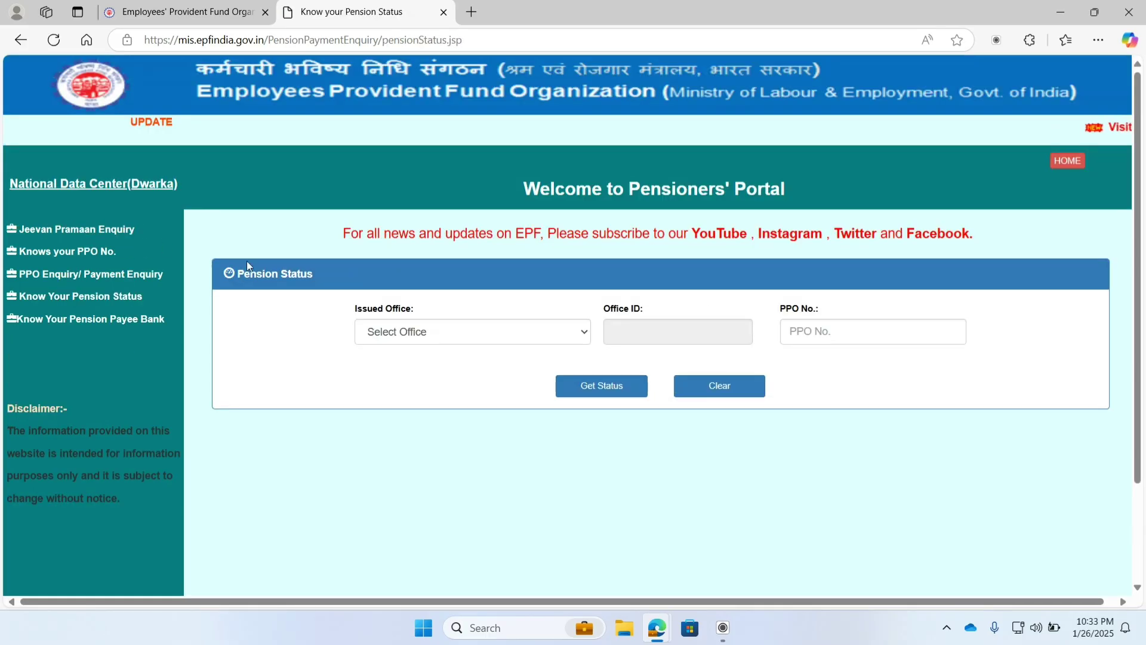
{"action": "left_click", "coordinate": [483, 339]}
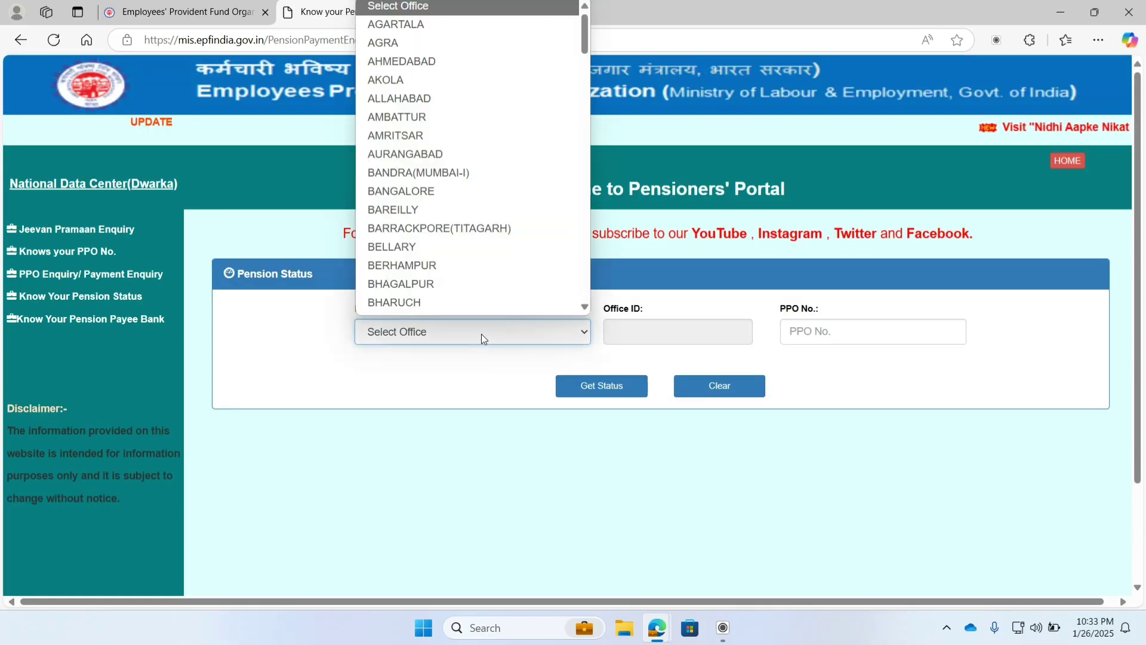
{"action": "scroll", "coordinate": [438, 205], "scroll_direction": "down", "scroll_amount": 20}
{"action": "scroll", "coordinate": [438, 206], "scroll_direction": "down", "scroll_amount": 18}
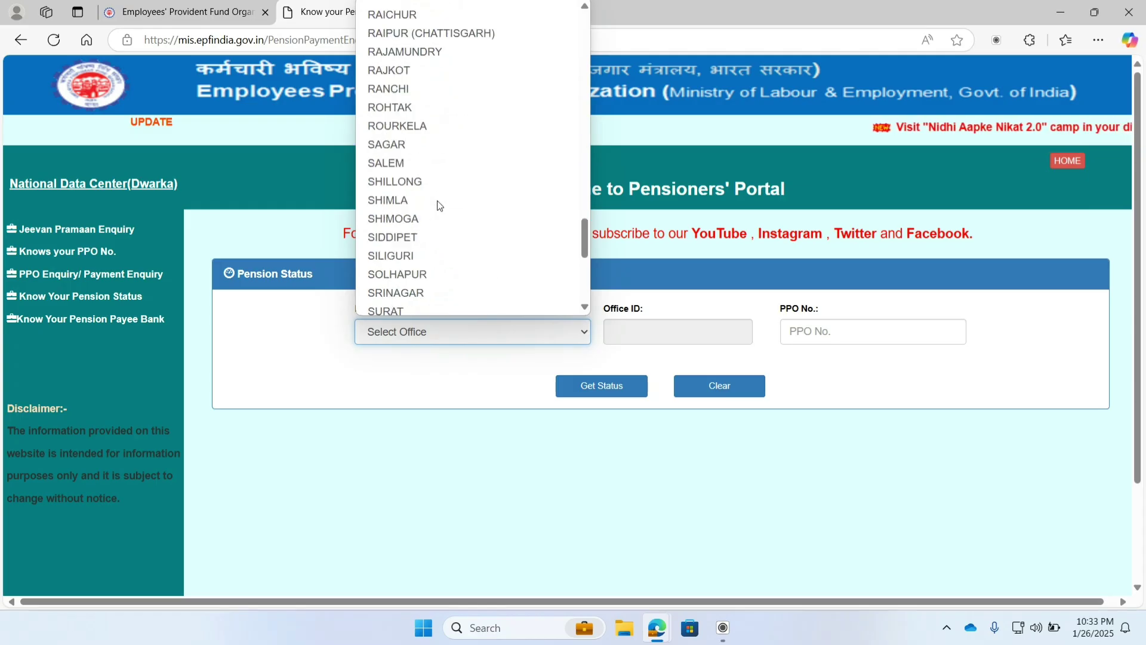
{"action": "scroll", "coordinate": [438, 208], "scroll_direction": "down", "scroll_amount": 2}
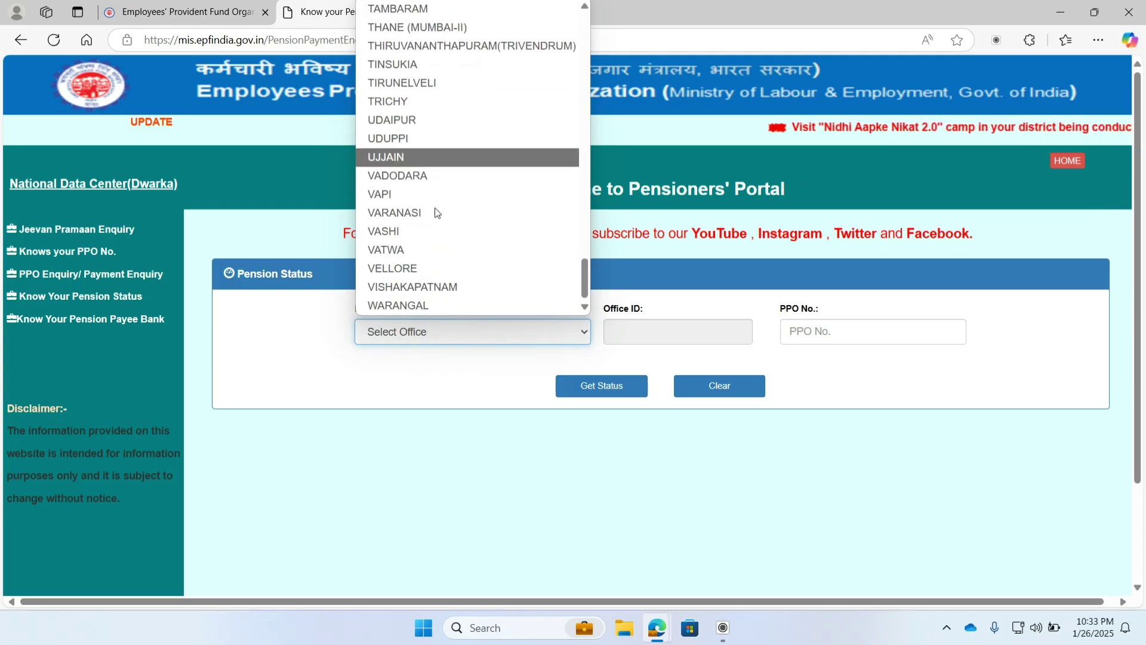
{"action": "scroll", "coordinate": [435, 212], "scroll_direction": "up", "scroll_amount": 8}
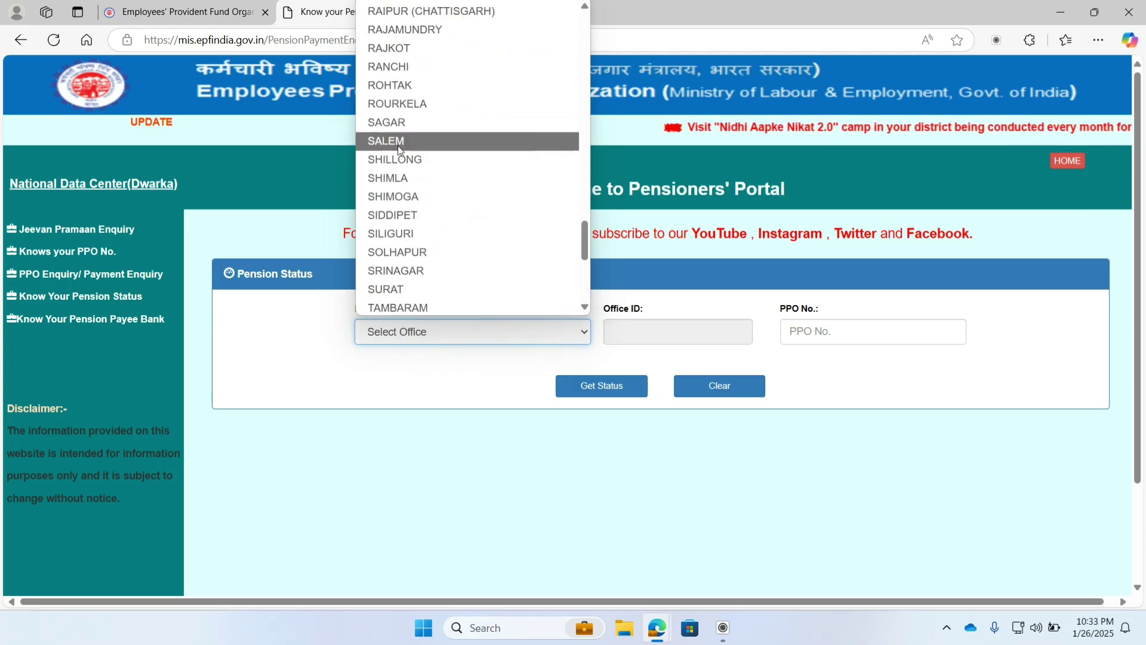
{"action": "left_click", "coordinate": [435, 141]}
{"action": "left_click", "coordinate": [809, 329]}
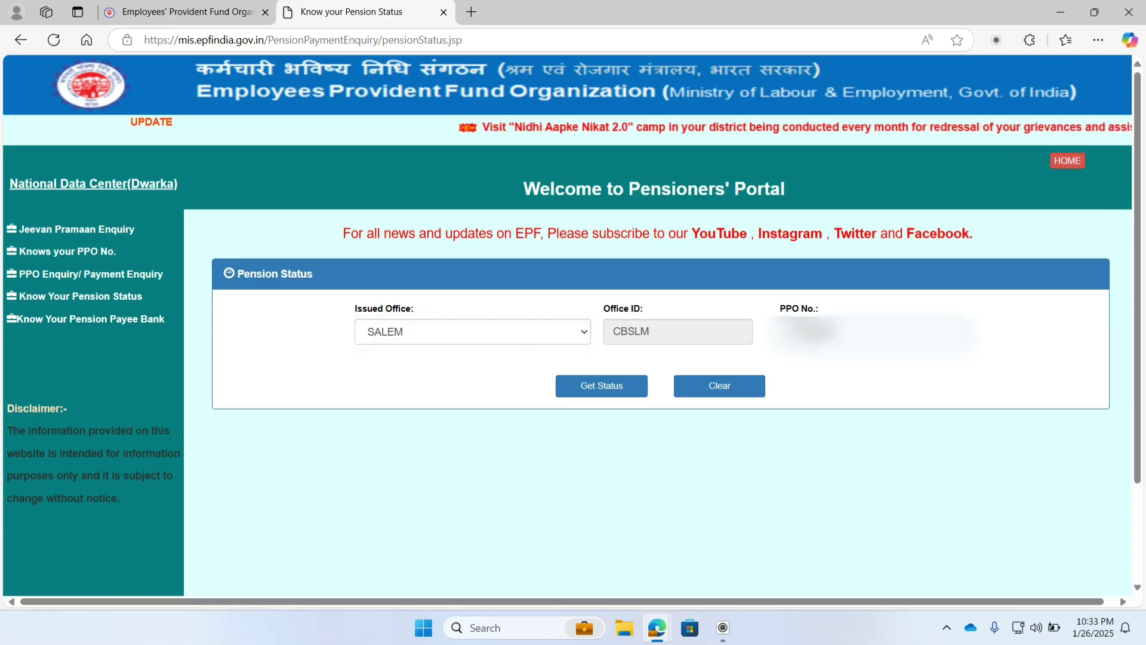
{"action": "left_click", "coordinate": [604, 385]}
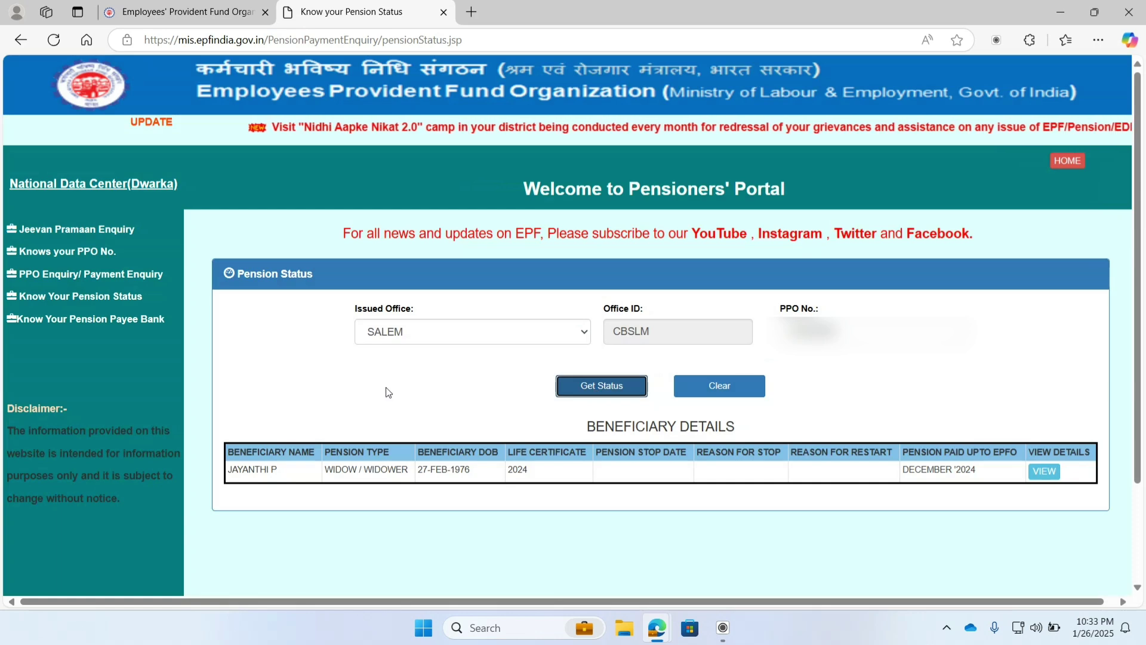
{"action": "scroll", "coordinate": [563, 419], "scroll_direction": "down", "scroll_amount": 2}
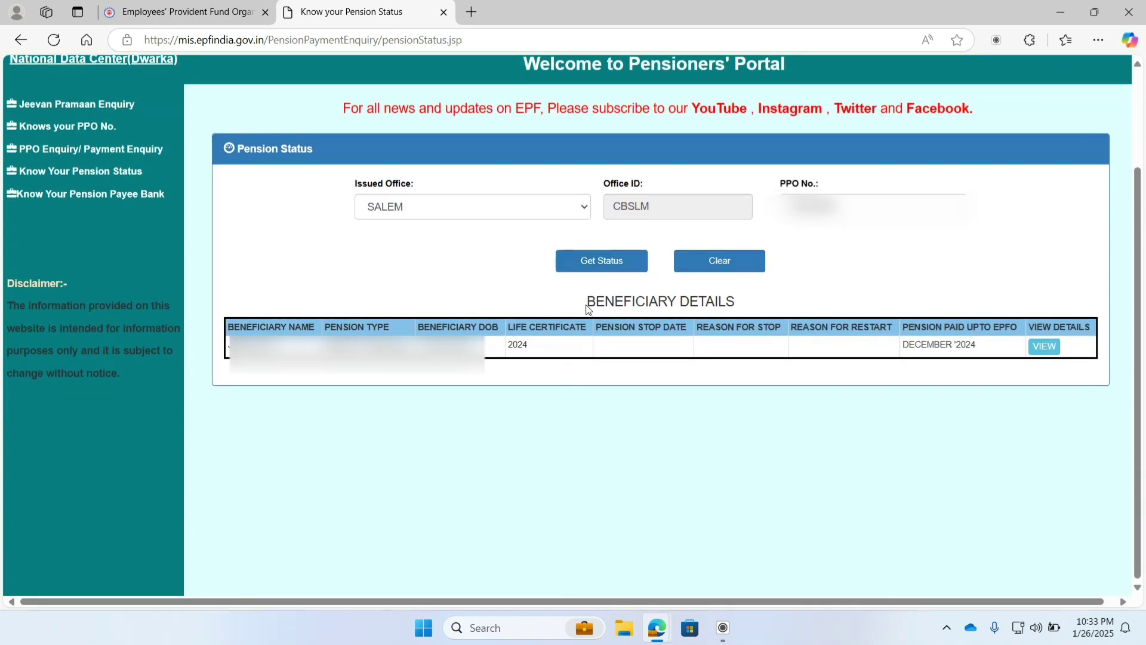
{"action": "left_click_drag", "start_coordinate": [588, 304], "coordinate": [750, 309]}
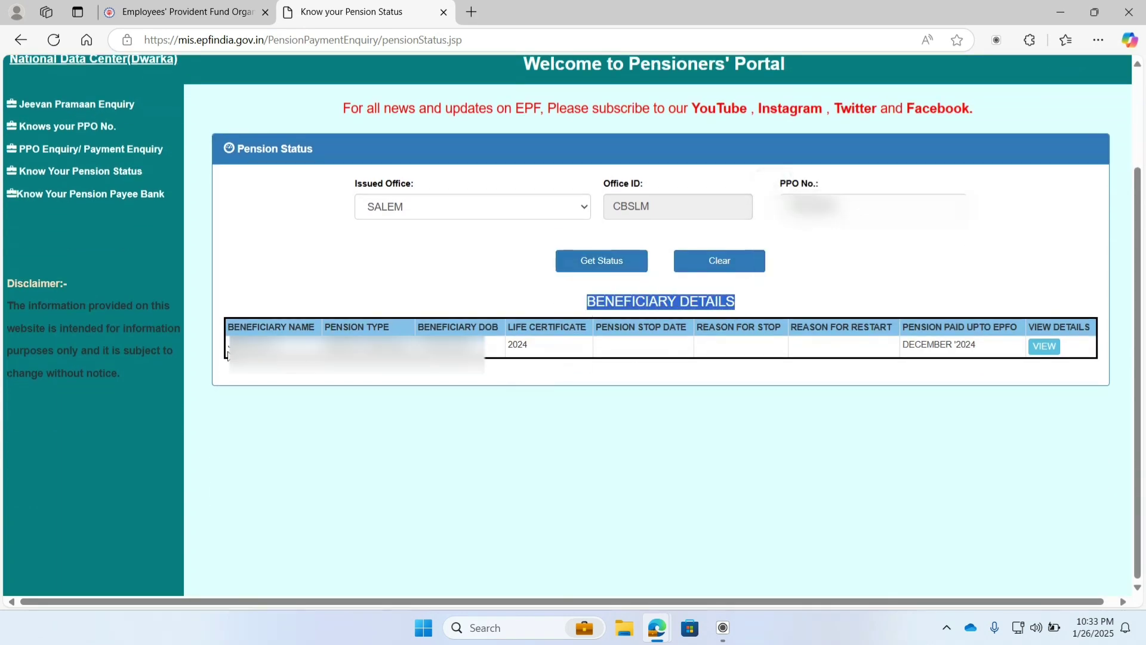
{"action": "left_click", "coordinate": [227, 328]}
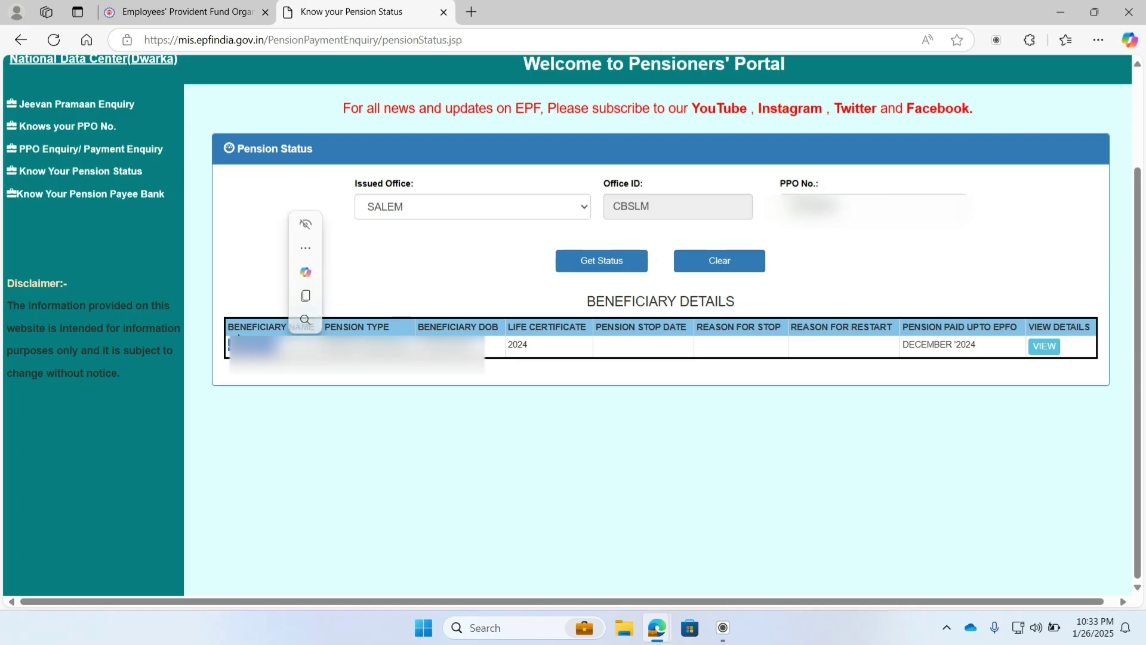
{"action": "left_click_drag", "start_coordinate": [227, 328], "coordinate": [591, 340]}
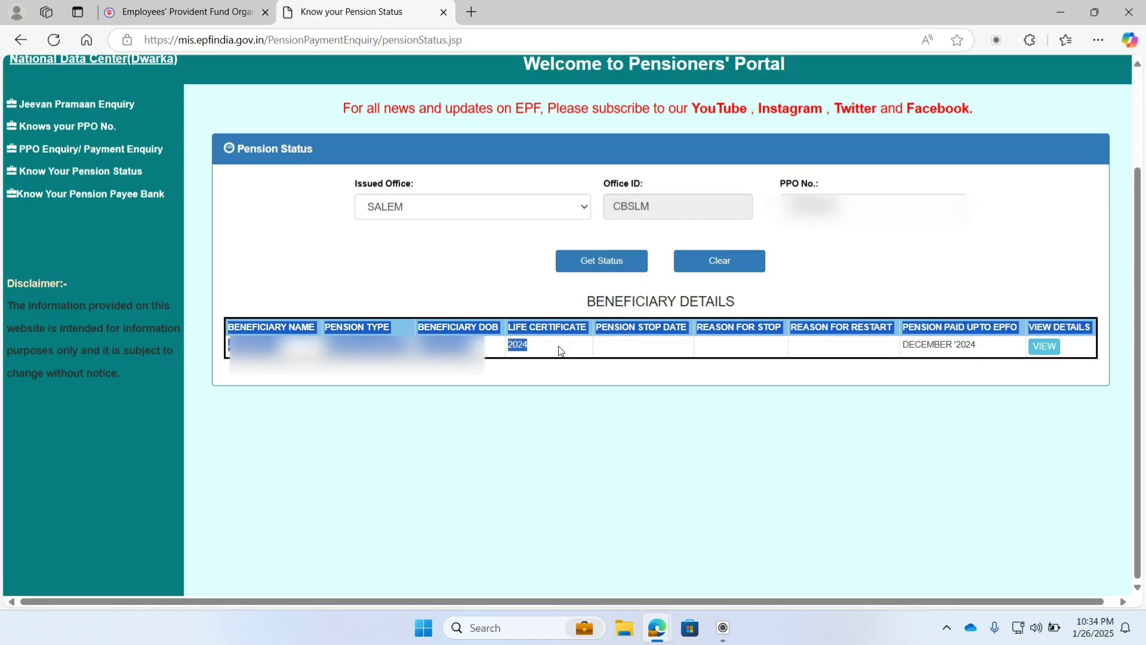
{"action": "left_click", "coordinate": [550, 367]}
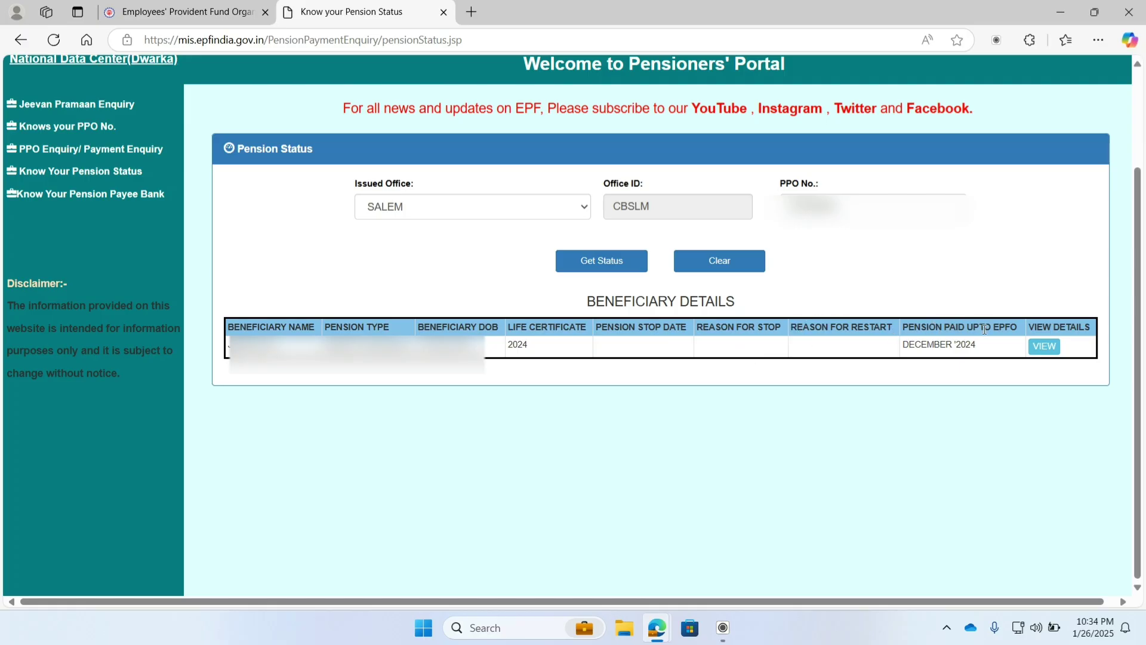
{"action": "left_click_drag", "start_coordinate": [993, 349], "coordinate": [898, 348]}
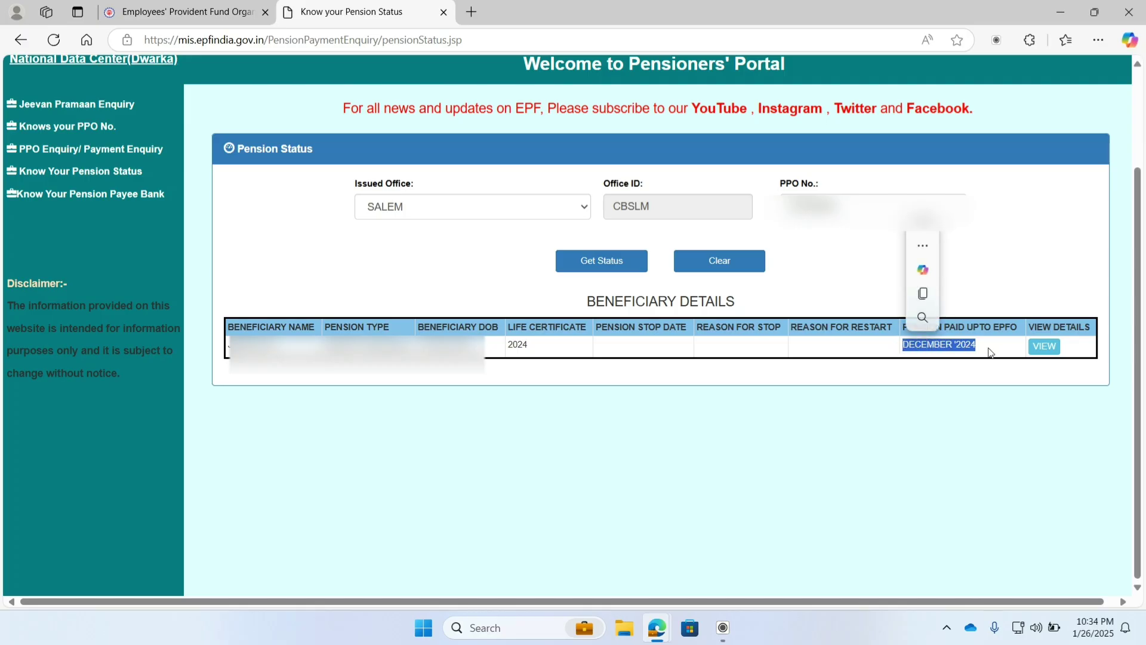
{"action": "left_click", "coordinate": [989, 371]}
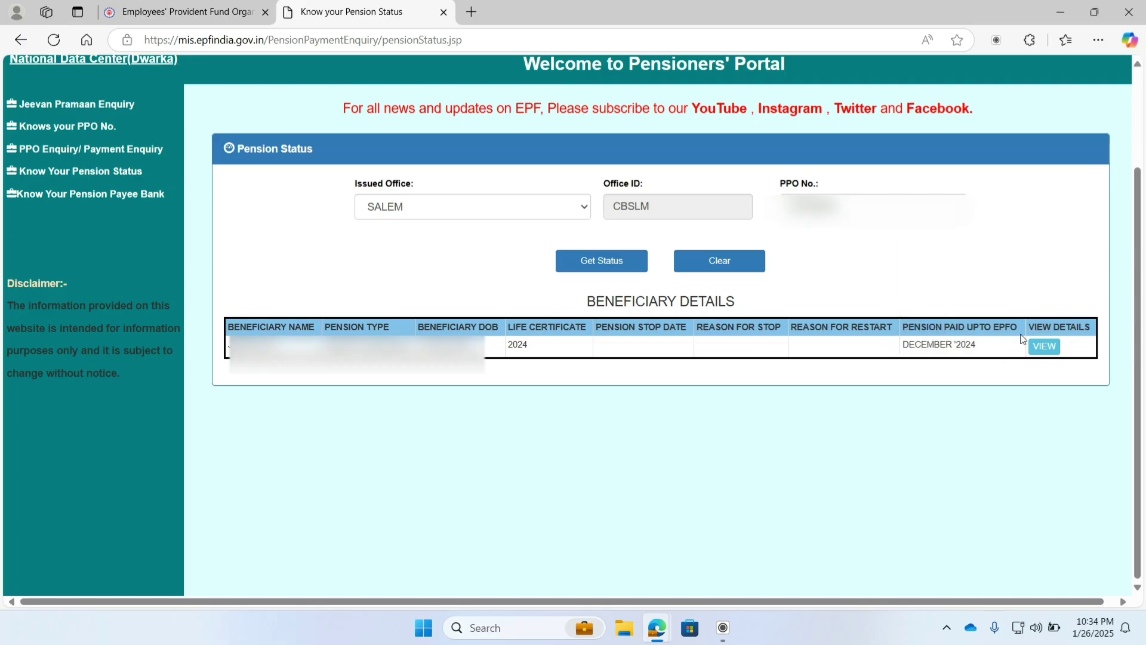
Step: Check beneficiary details: pension credited up to DECEMBER 2024, life certificate valid to May 2025; then close
{"action": "left_click", "coordinate": [1044, 347]}
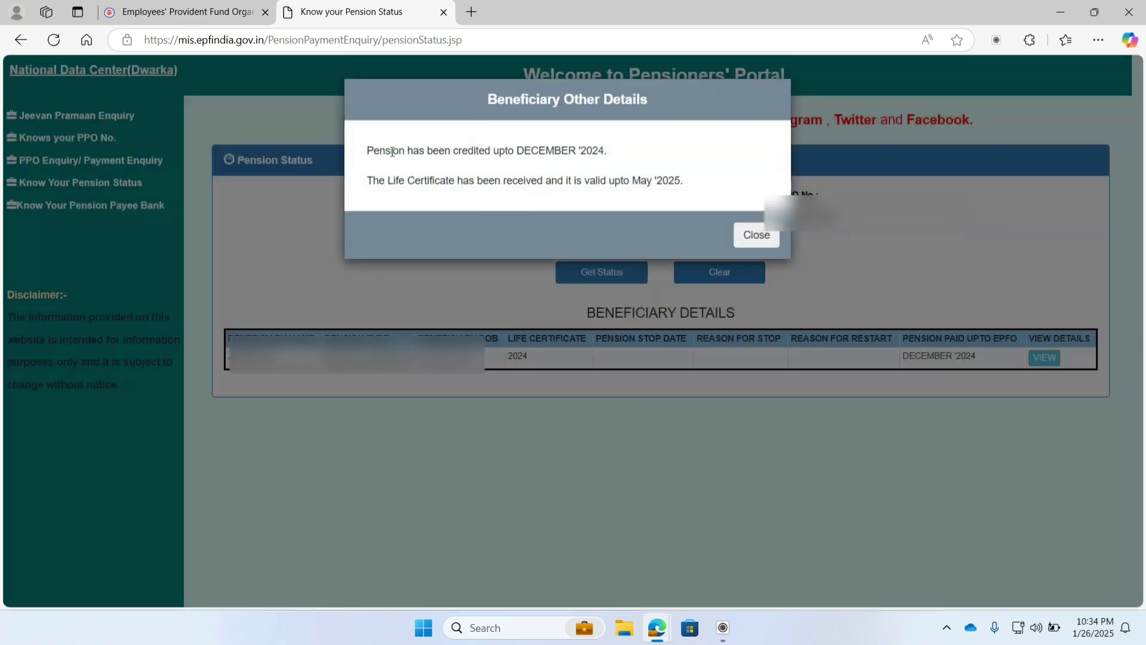
{"action": "left_click_drag", "start_coordinate": [367, 152], "coordinate": [607, 152]}
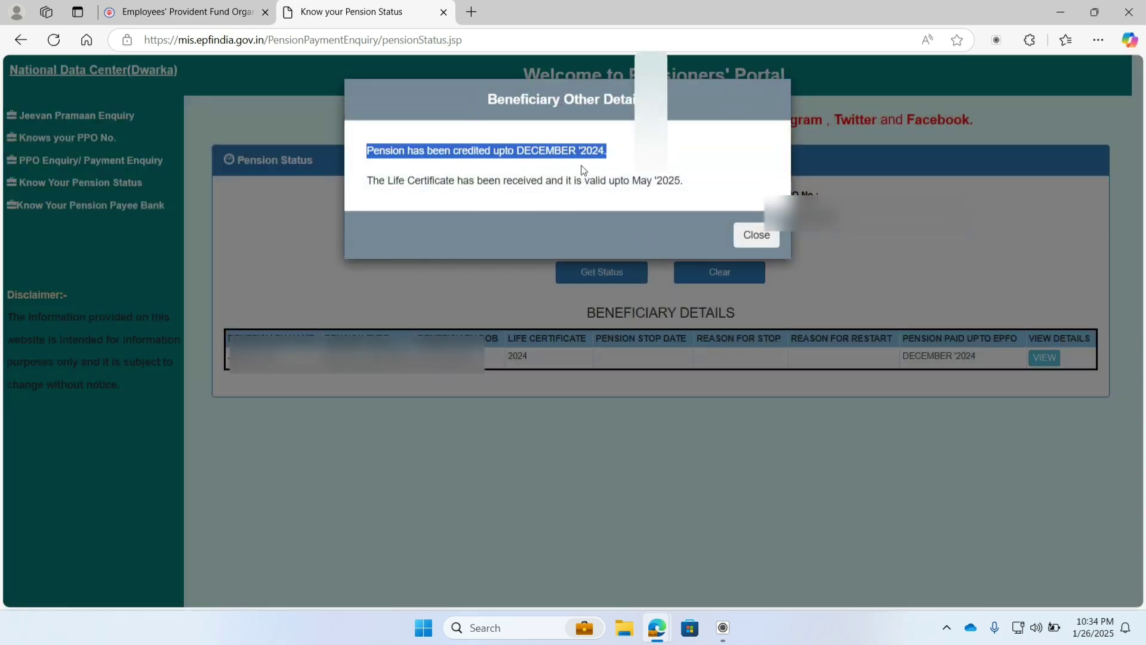
{"action": "left_click_drag", "start_coordinate": [368, 180], "coordinate": [684, 189]}
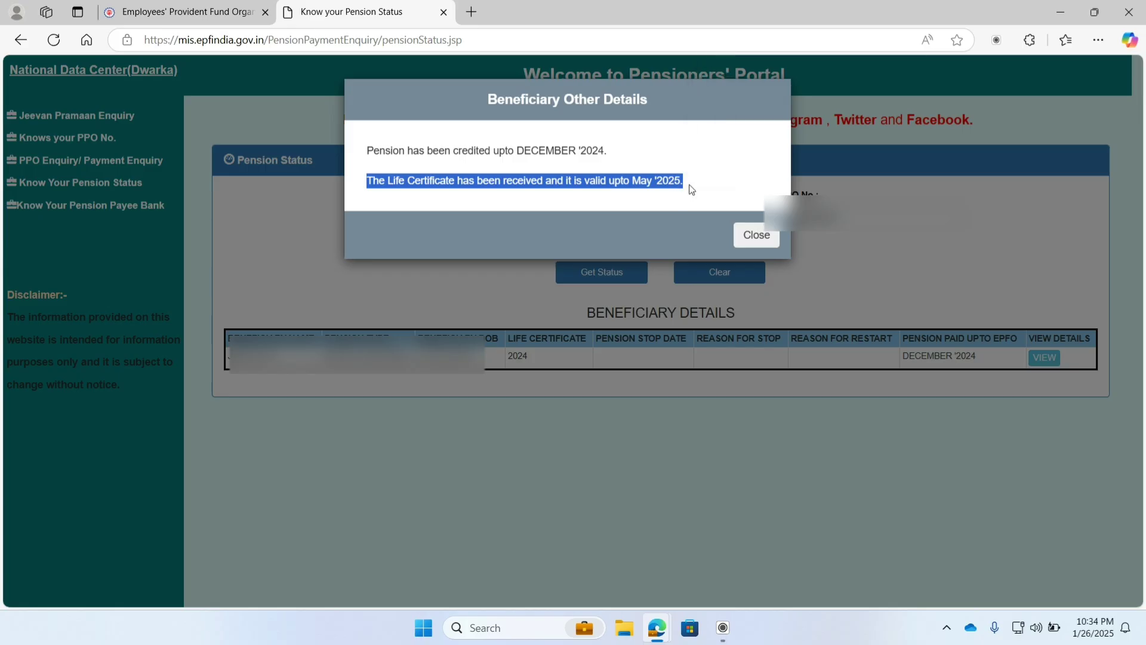
{"action": "left_click_drag", "start_coordinate": [691, 190], "coordinate": [474, 106]}
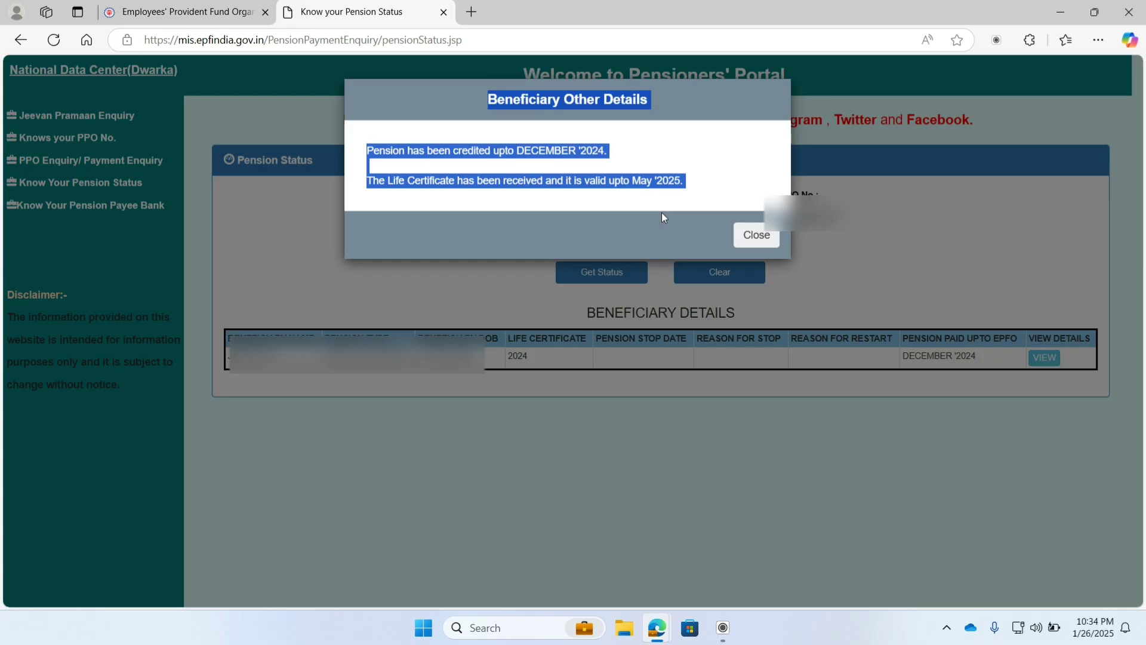
{"action": "left_click", "coordinate": [755, 237]}
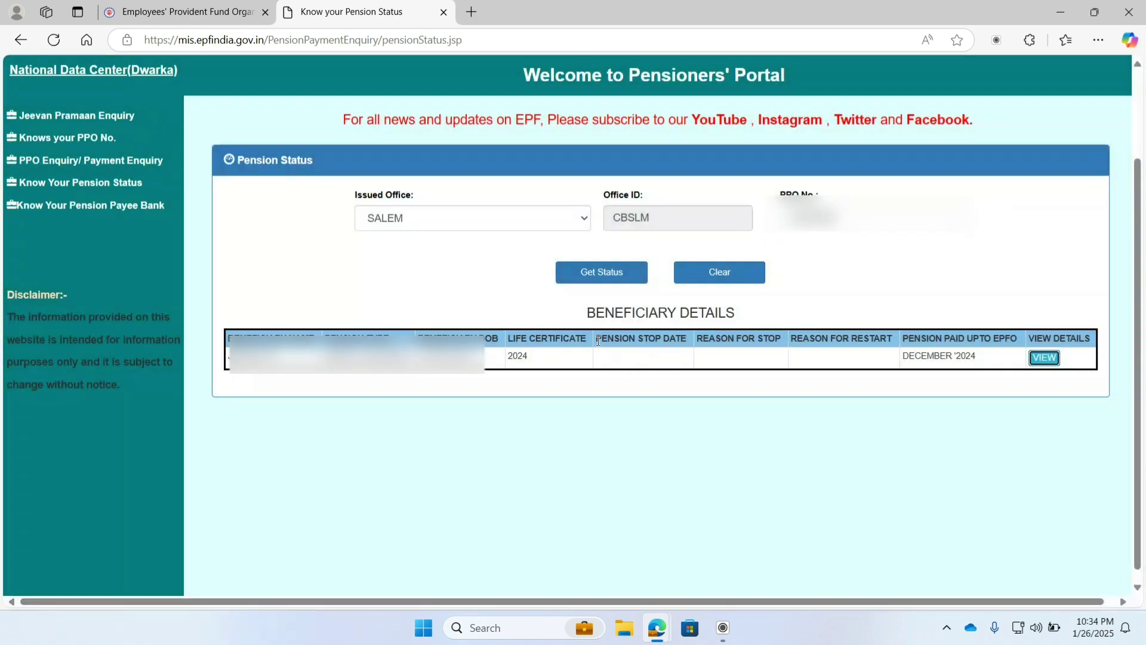
Step: Highlight the pension stop headings and sidebar page names, then clear the selection
{"action": "left_click_drag", "start_coordinate": [598, 340], "coordinate": [893, 338]}
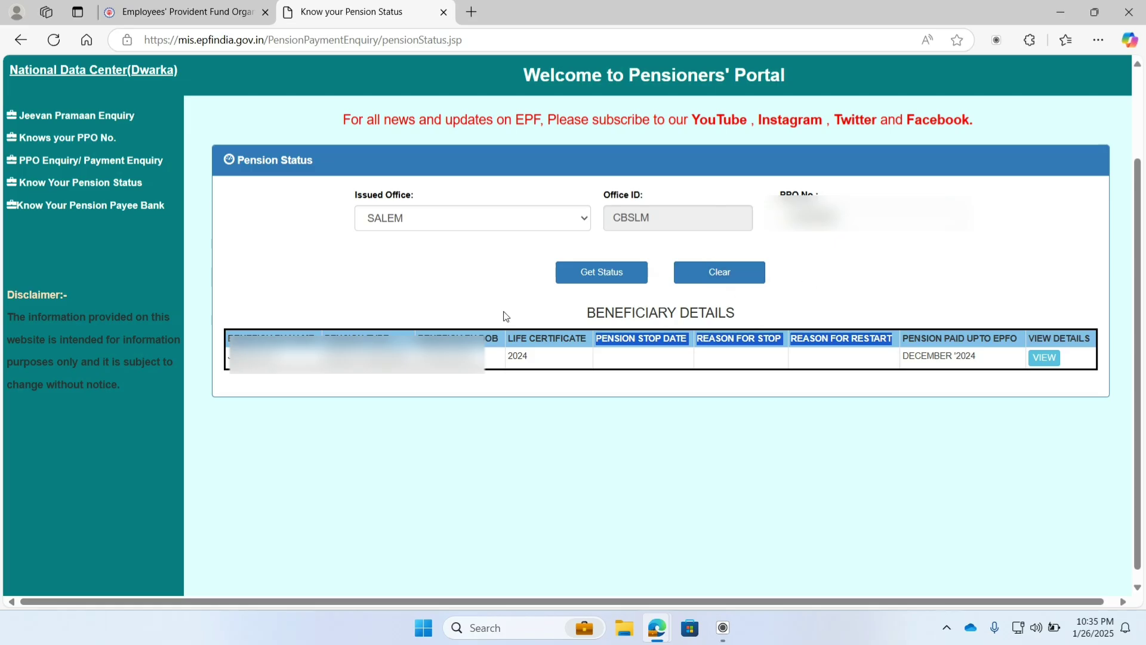
{"action": "left_click_drag", "start_coordinate": [158, 187], "coordinate": [10, 195]}
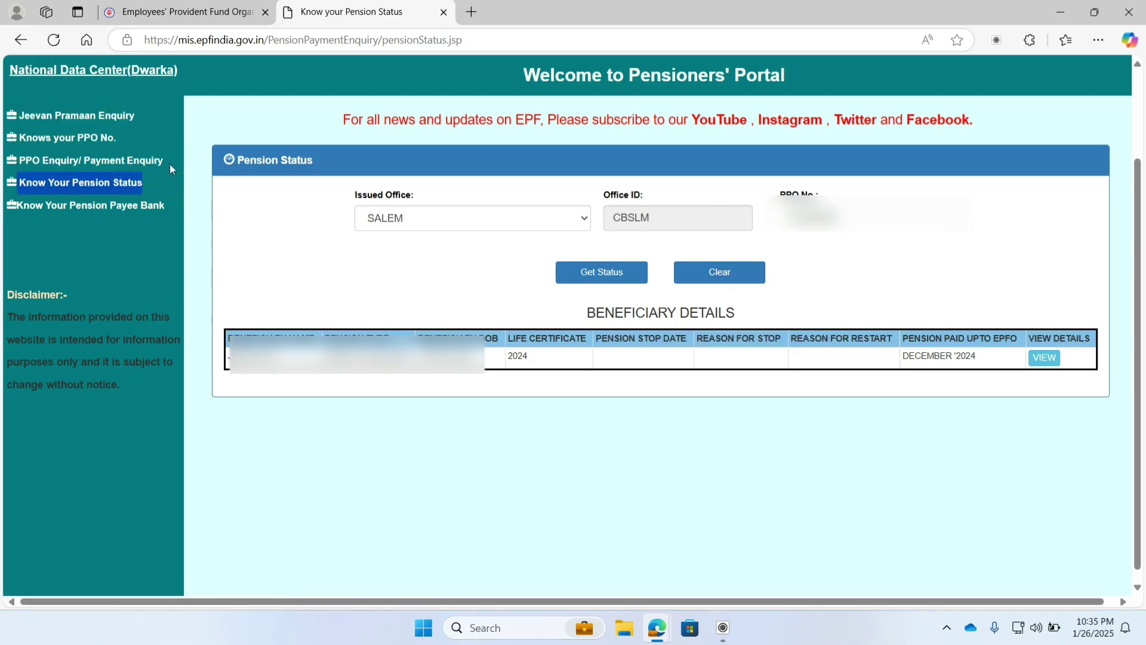
{"action": "left_click_drag", "start_coordinate": [164, 163], "coordinate": [114, 164]}
{"action": "key", "text": "ctrl+a"}
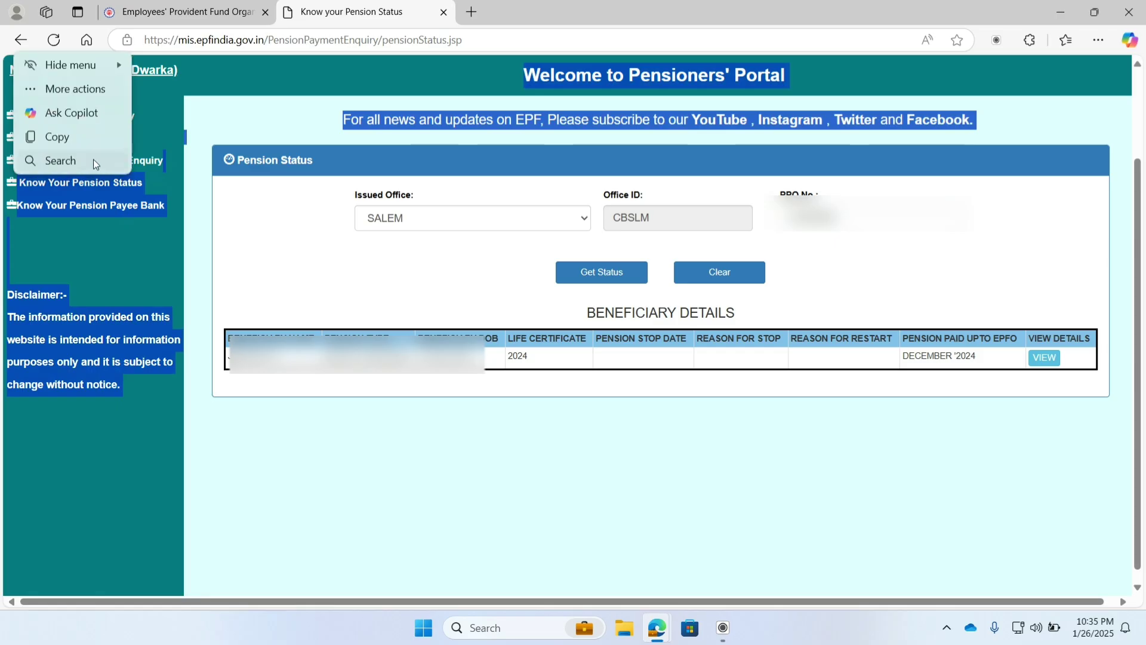
{"action": "left_click", "coordinate": [149, 176]}
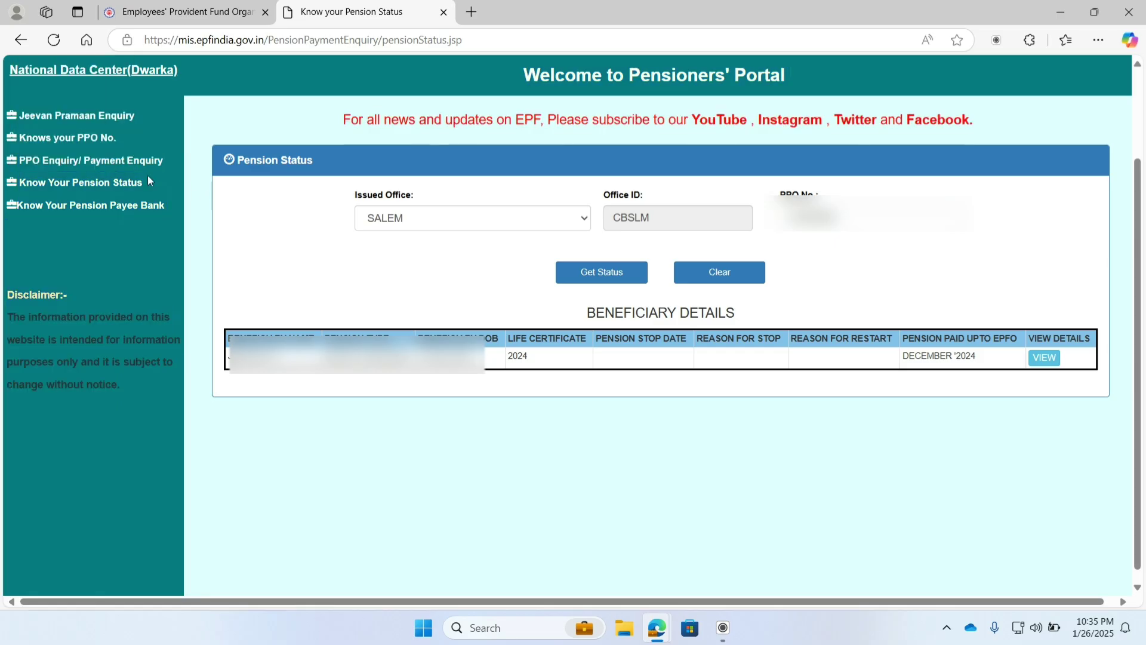
Step: Open the PPO Enquiry / Payment Enquiry form and select SALEM as the issuing office
{"action": "left_click", "coordinate": [61, 163]}
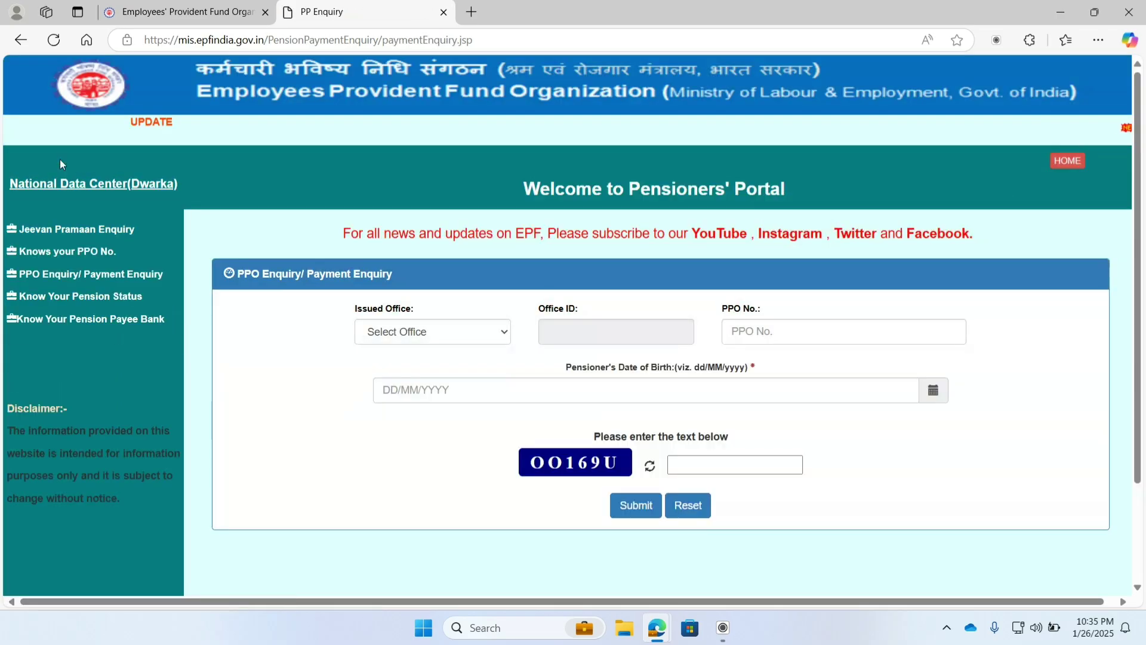
{"action": "left_click", "coordinate": [439, 333]}
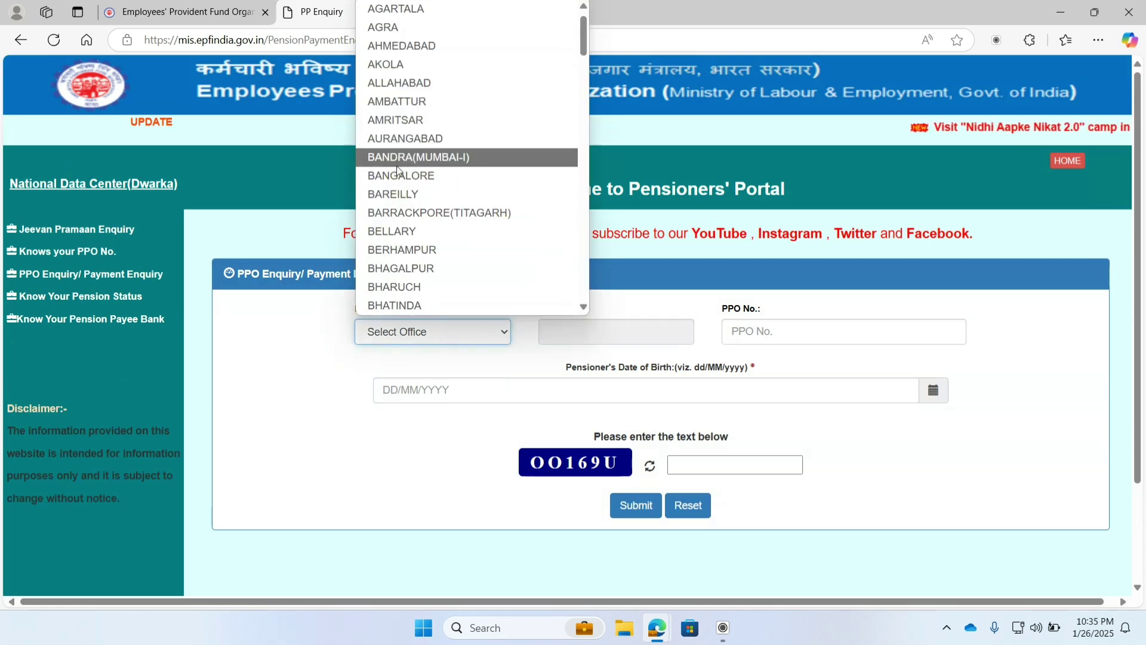
{"action": "key", "text": "s"}
{"action": "scroll", "coordinate": [388, 179], "scroll_direction": "down", "scroll_amount": 3}
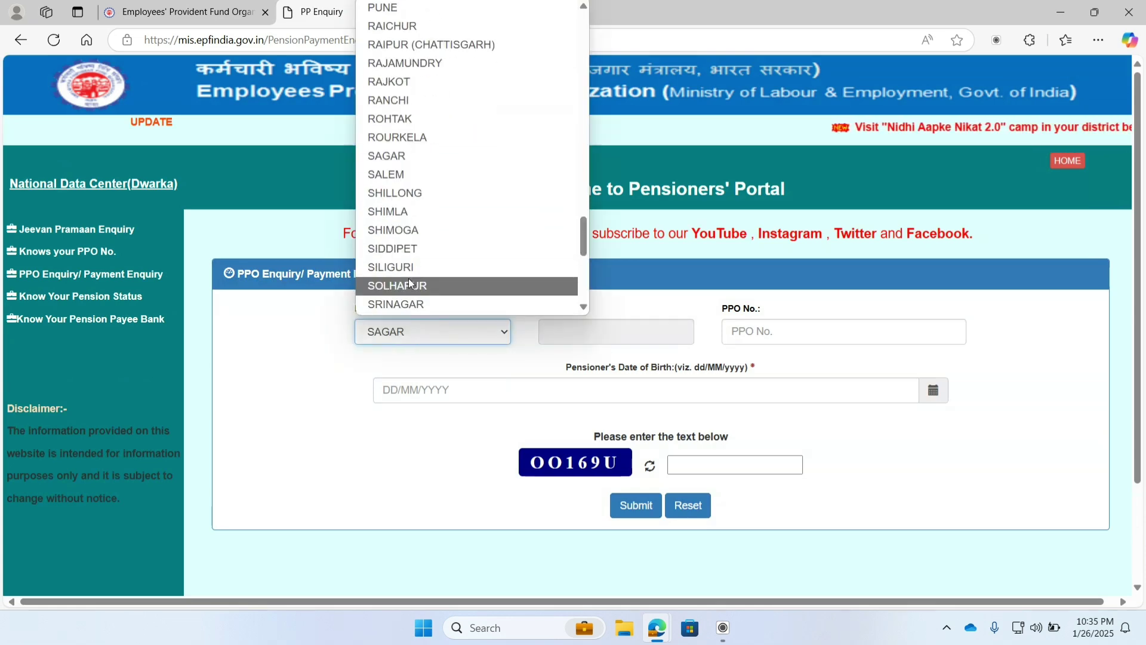
{"action": "left_click", "coordinate": [389, 175]}
Step: Enter the PPO number and date of birth, retry with captcha AUT8MR, and submit
{"action": "left_click", "coordinate": [773, 338]}
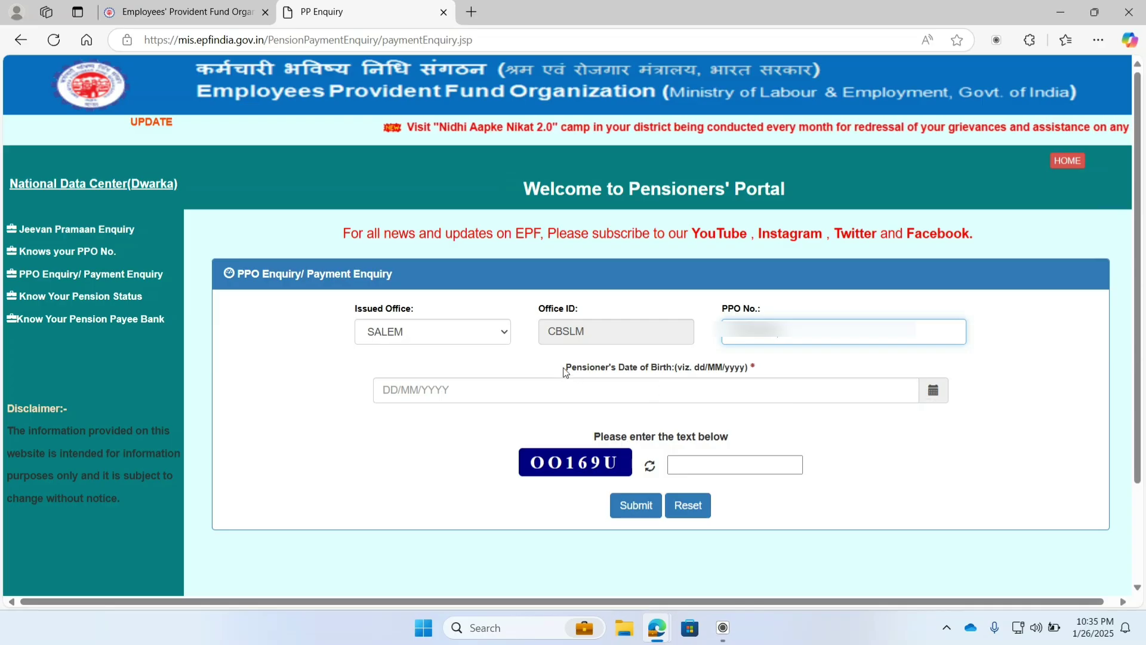
{"action": "left_click_drag", "start_coordinate": [566, 366], "coordinate": [657, 371]}
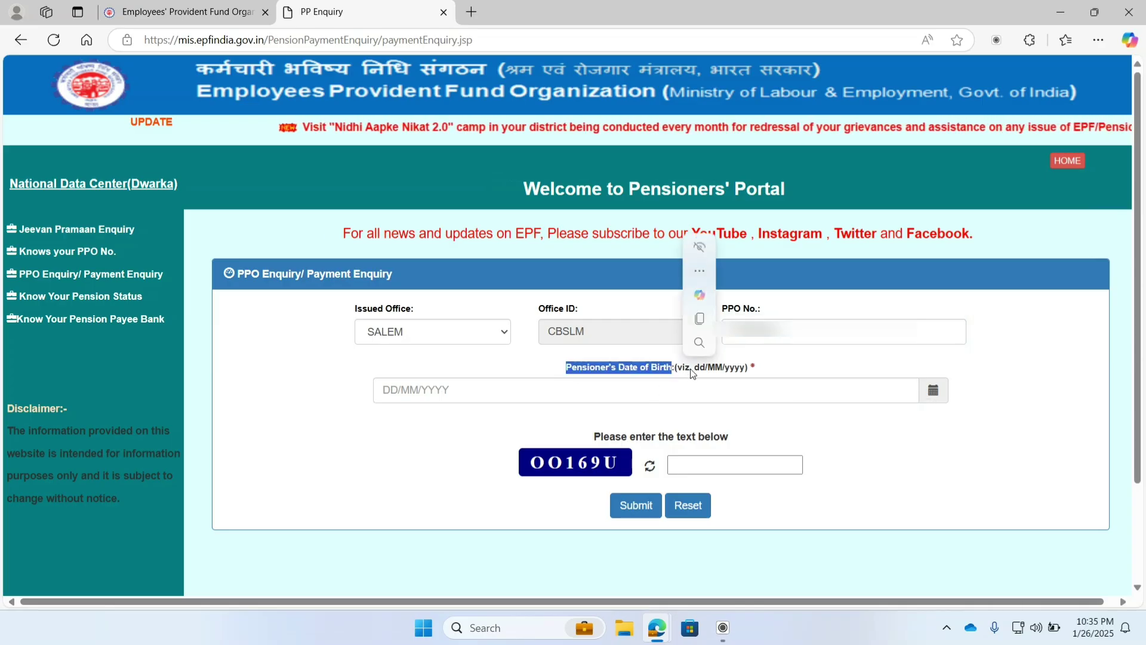
{"action": "left_click", "coordinate": [933, 390]}
{"action": "key", "text": "ctrl+v"}
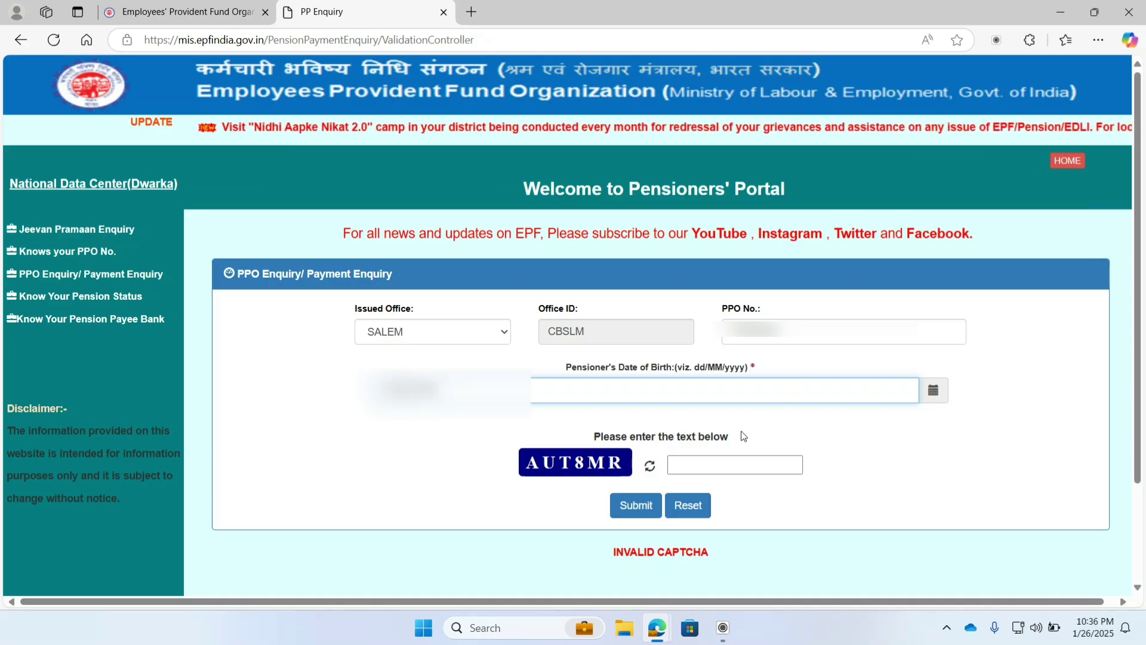
{"action": "left_click", "coordinate": [725, 463]}
{"action": "type", "text": "AU"}
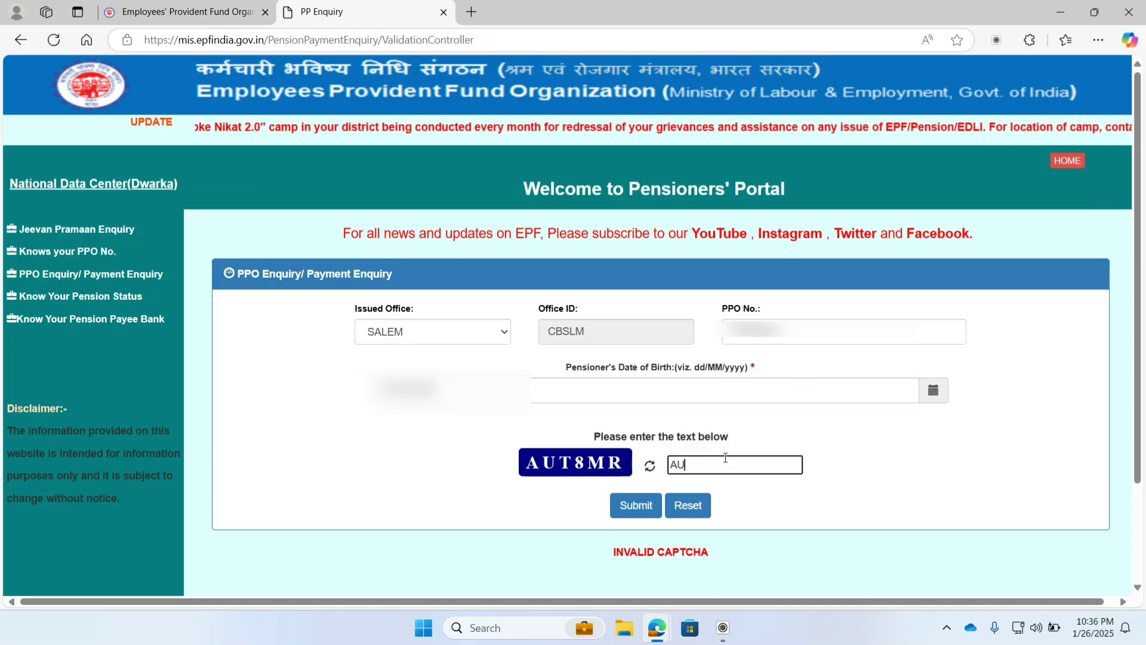
{"action": "type", "text": "T8"}
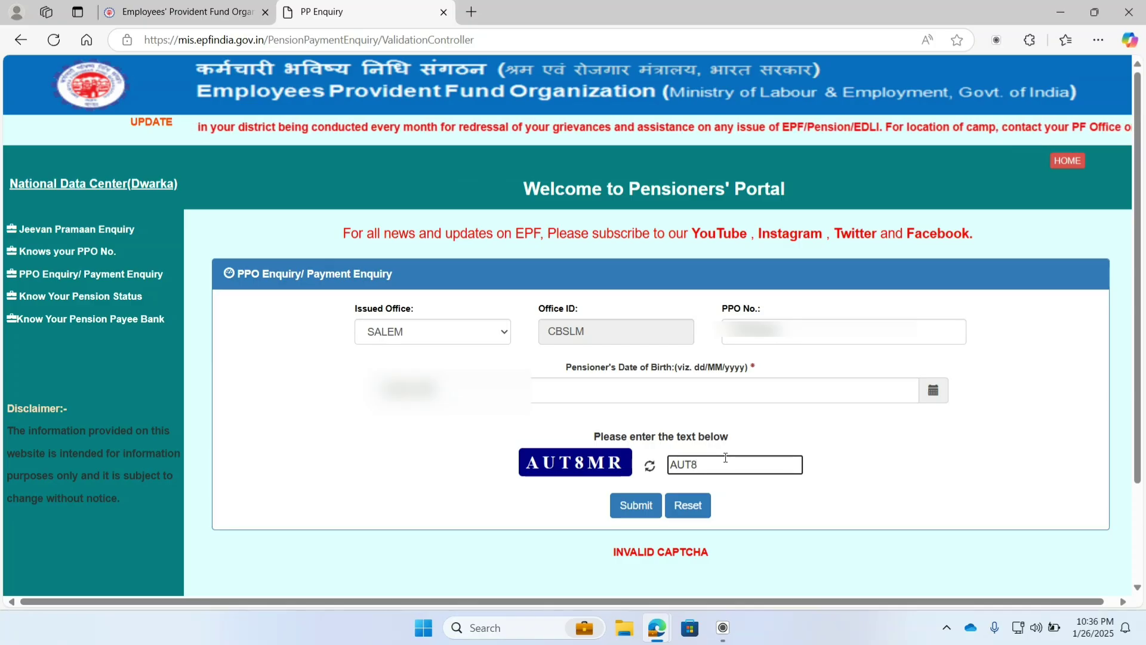
{"action": "type", "text": "MR"}
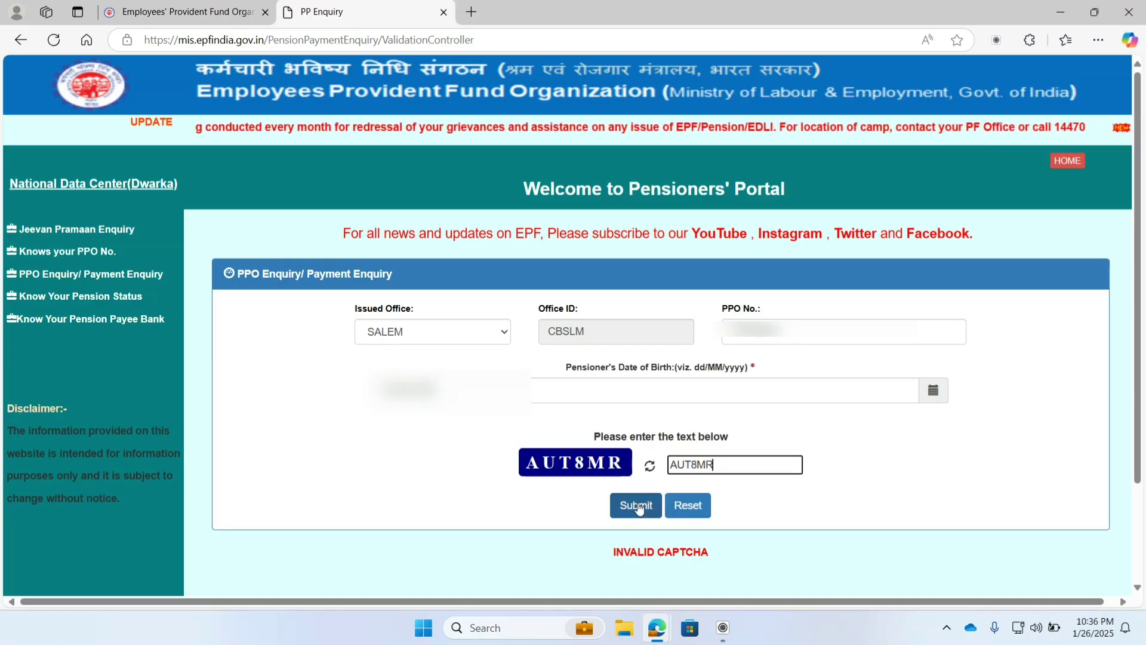
{"action": "left_click", "coordinate": [636, 505]}
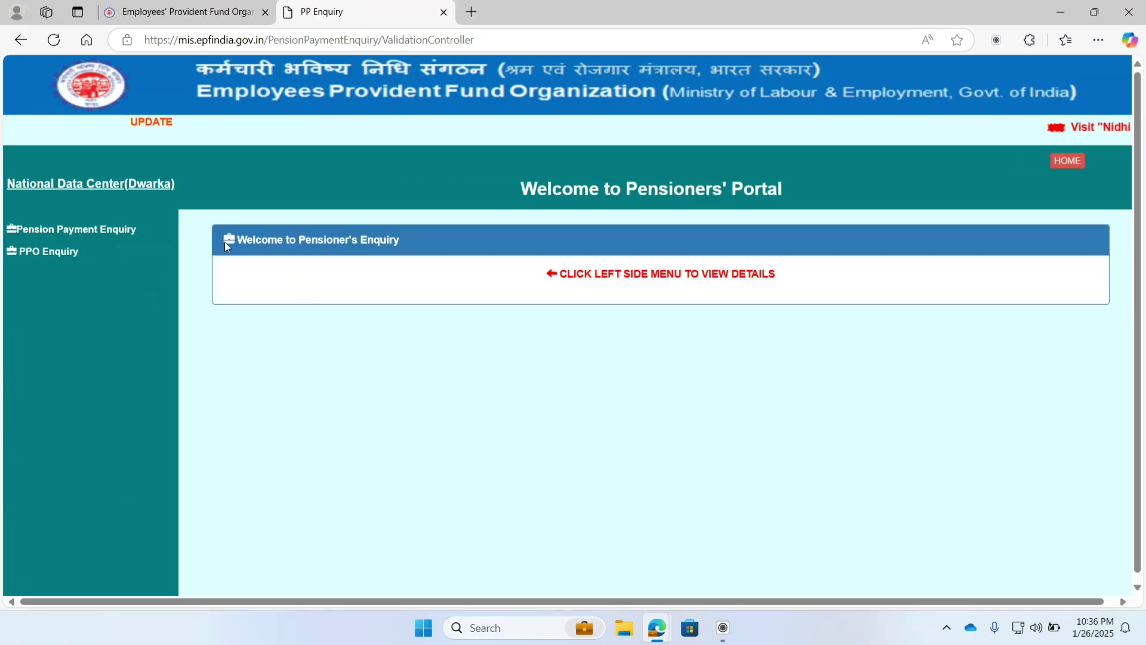
{"action": "left_click_drag", "start_coordinate": [226, 246], "coordinate": [435, 261]}
{"action": "left_click_drag", "start_coordinate": [540, 286], "coordinate": [792, 293]}
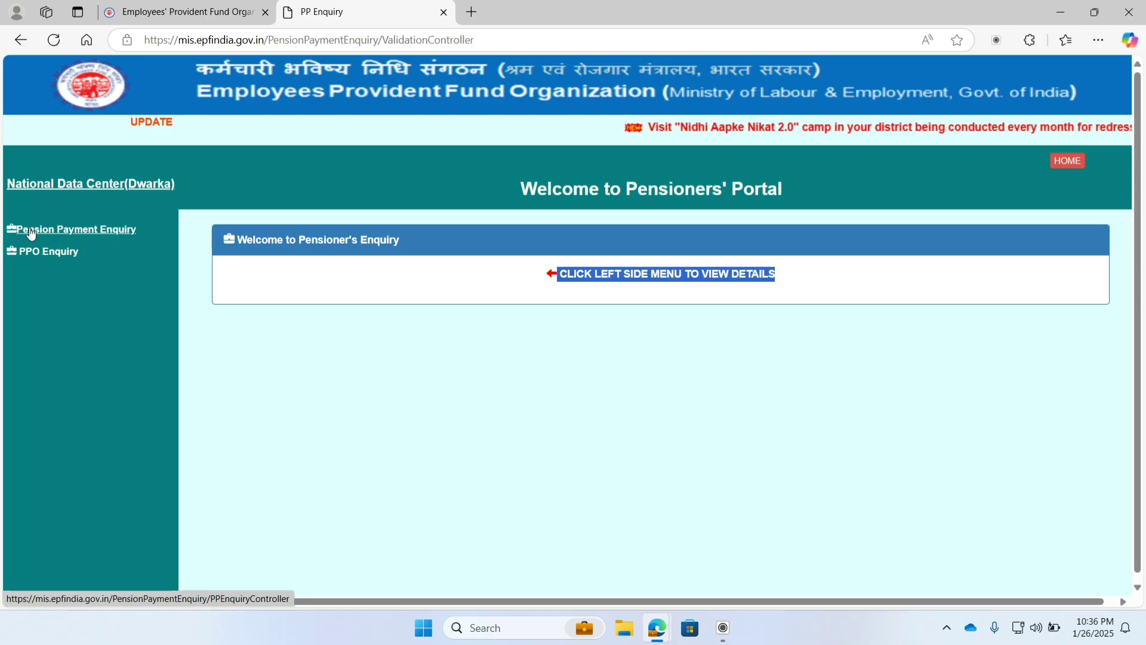
{"action": "left_click", "coordinate": [71, 234]}
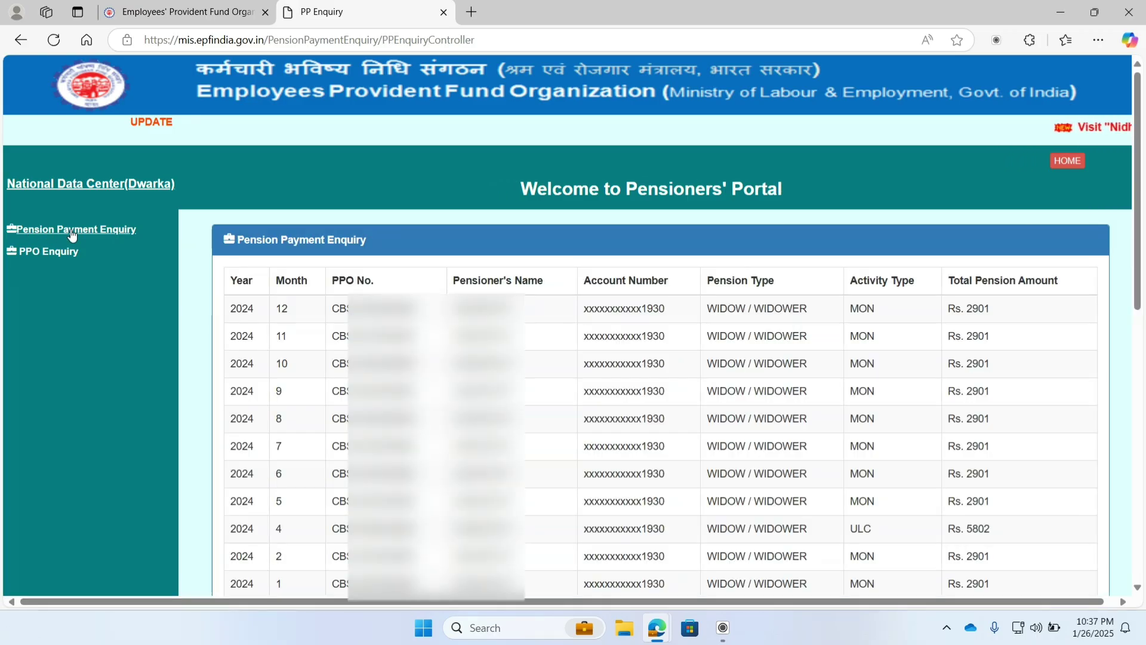
{"action": "left_click_drag", "start_coordinate": [221, 240], "coordinate": [370, 241]}
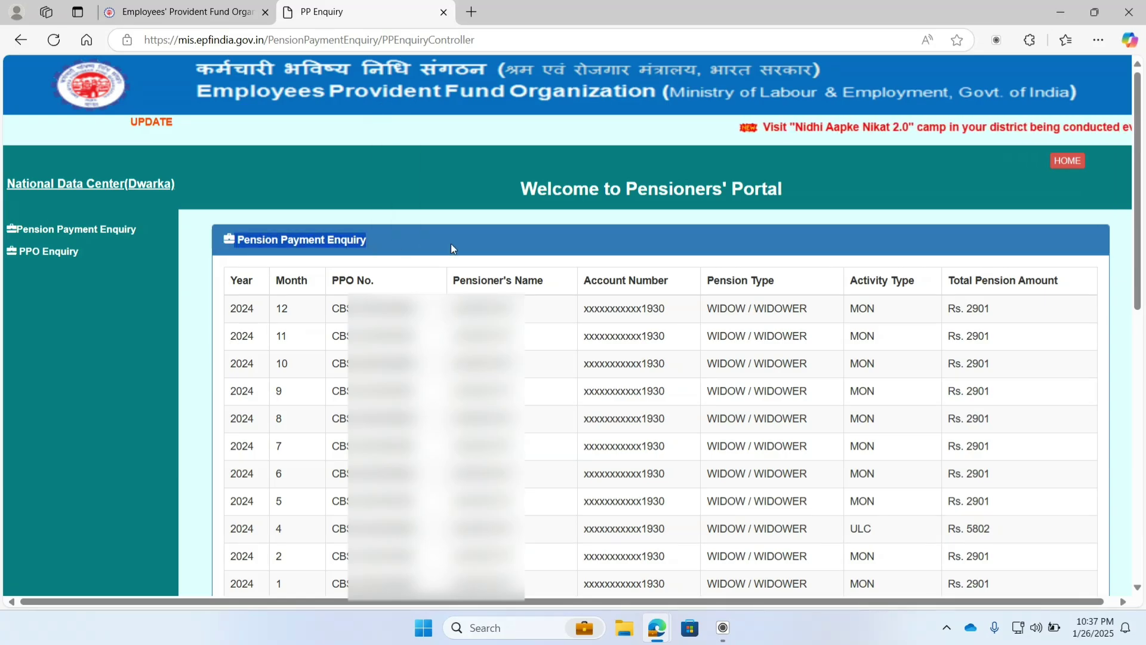
{"action": "left_click_drag", "start_coordinate": [225, 283], "coordinate": [357, 280]}
{"action": "left_click_drag", "start_coordinate": [487, 281], "coordinate": [803, 295]}
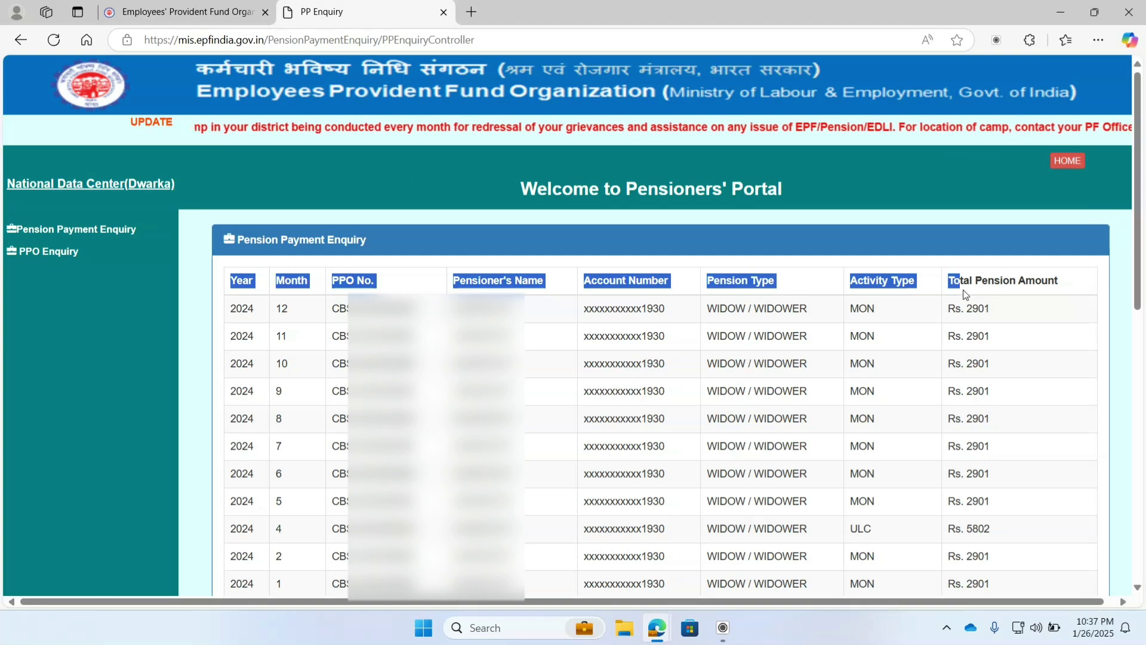
{"action": "left_click_drag", "start_coordinate": [965, 294], "coordinate": [1063, 288]}
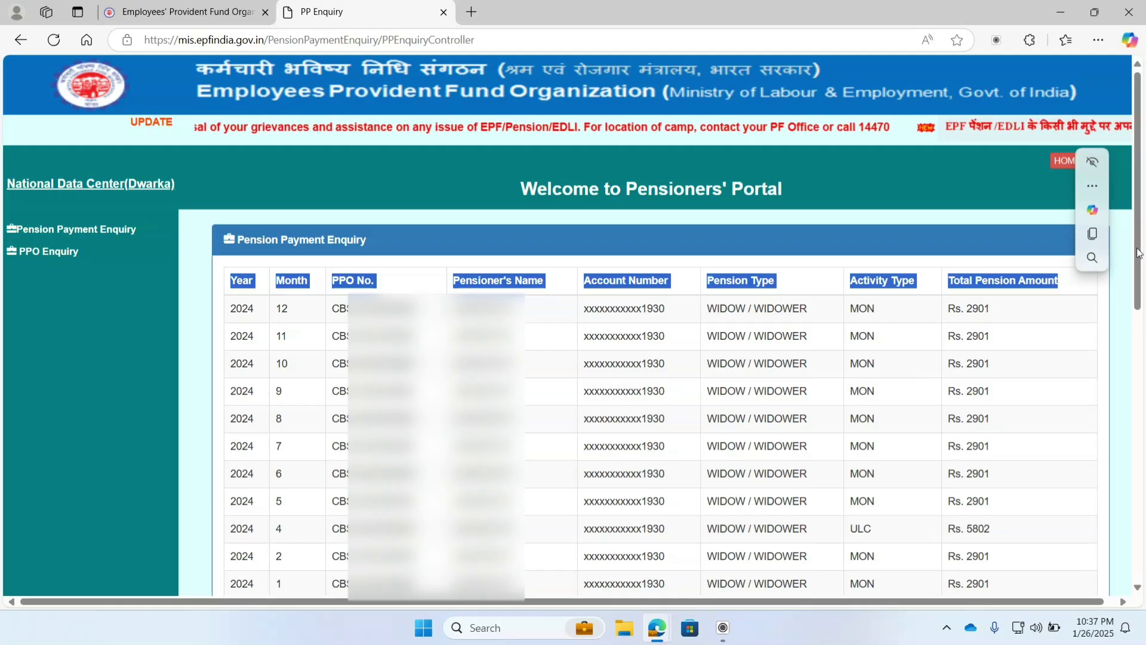
{"action": "left_click_drag", "start_coordinate": [1139, 254], "coordinate": [1143, 485]}
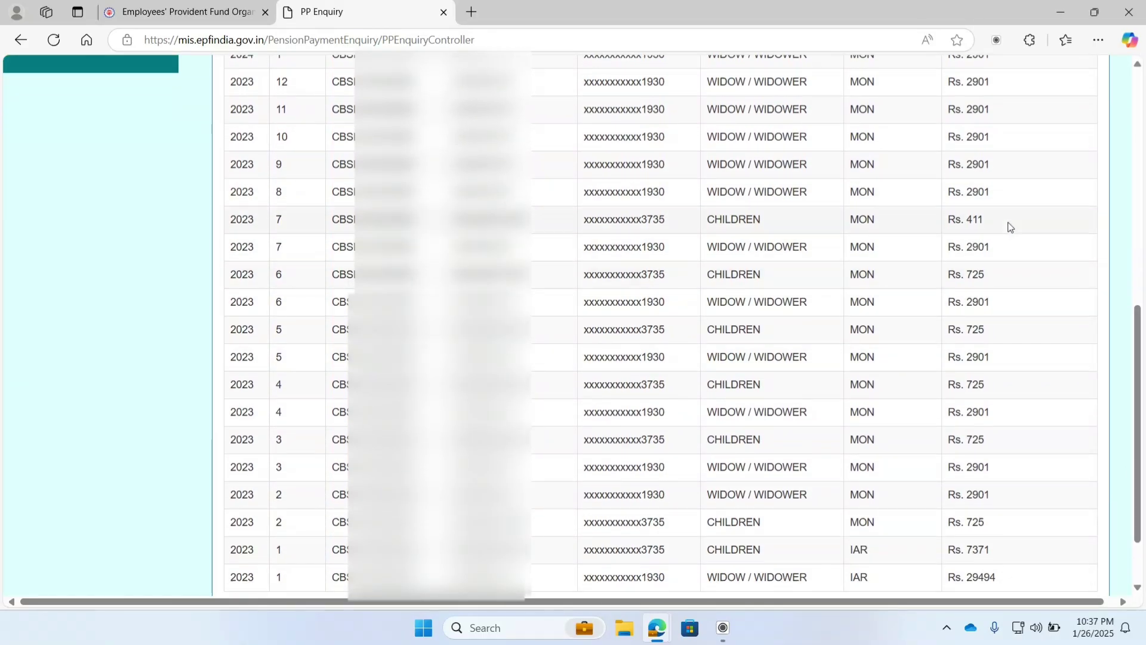
{"action": "left_click_drag", "start_coordinate": [1009, 225], "coordinate": [812, 229]}
{"action": "left_click_drag", "start_coordinate": [698, 229], "coordinate": [358, 227]}
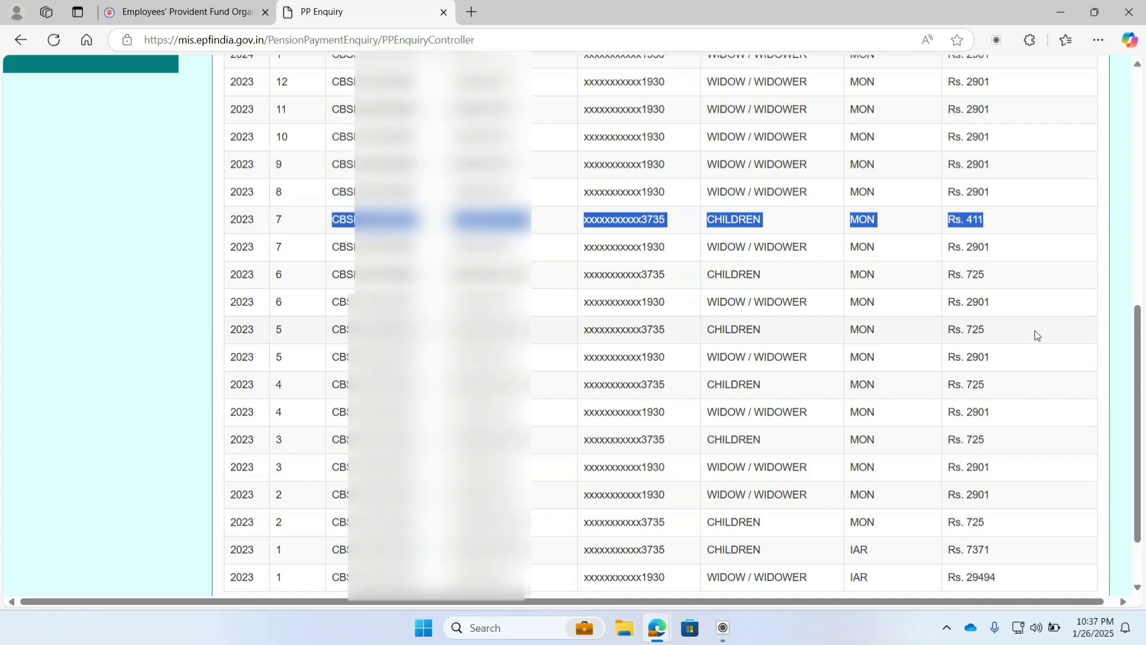
{"action": "scroll", "coordinate": [1037, 335], "scroll_direction": "down", "scroll_amount": 2}
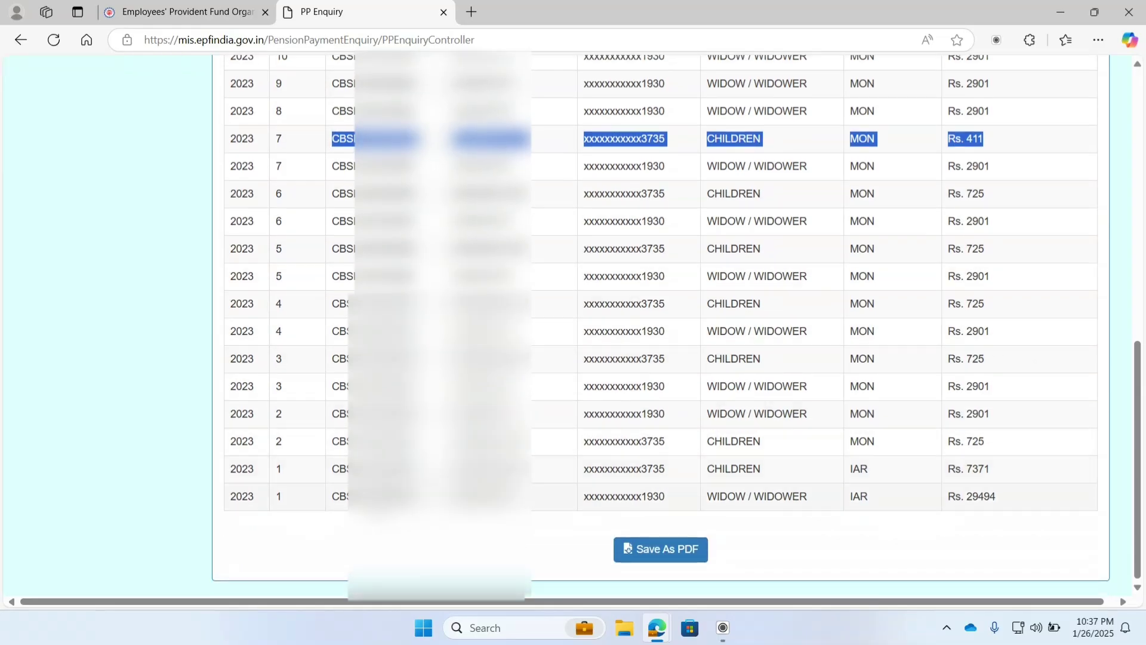
{"action": "left_click_drag", "start_coordinate": [1011, 500], "coordinate": [334, 491]}
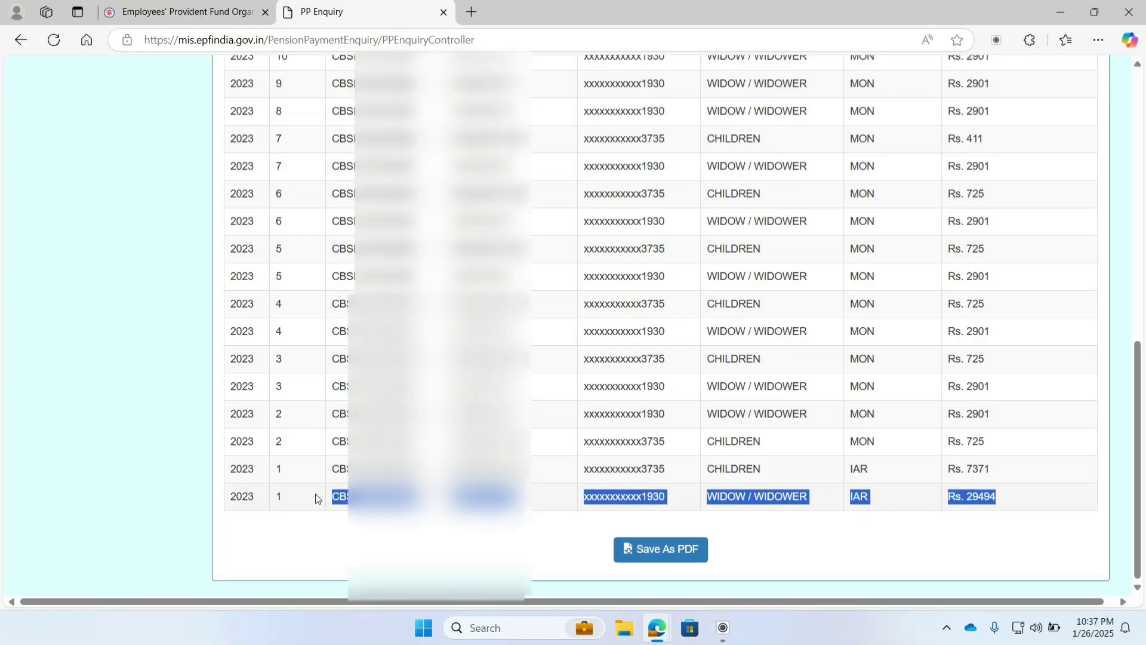
{"action": "left_click_drag", "start_coordinate": [228, 506], "coordinate": [233, 500]}
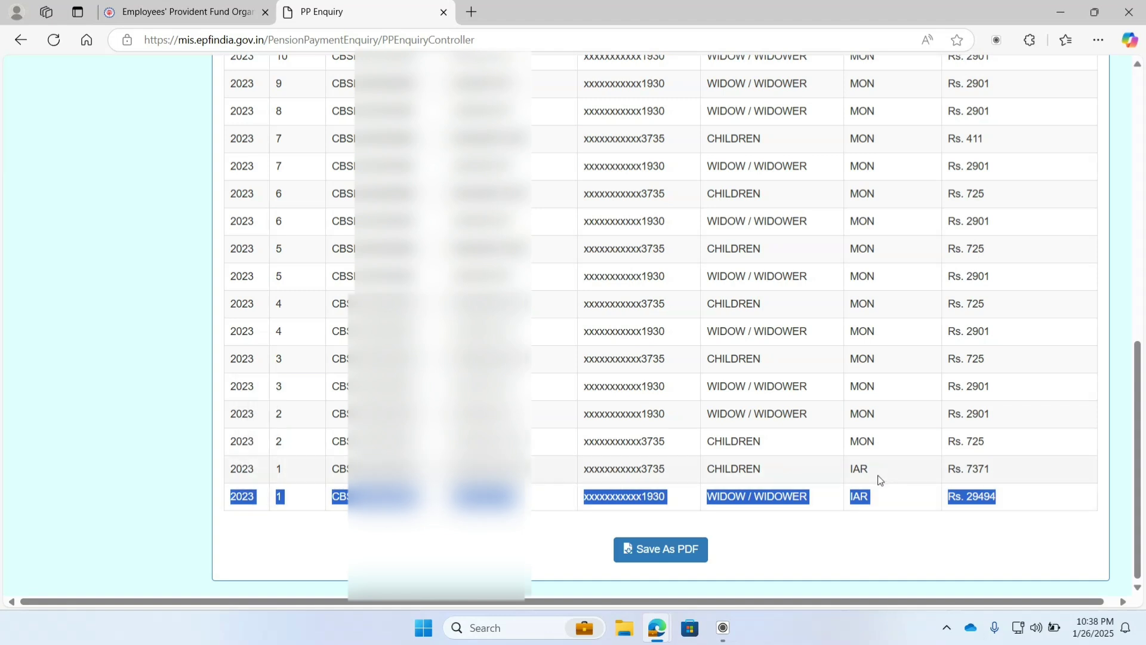
{"action": "left_click_drag", "start_coordinate": [1019, 475], "coordinate": [229, 472]}
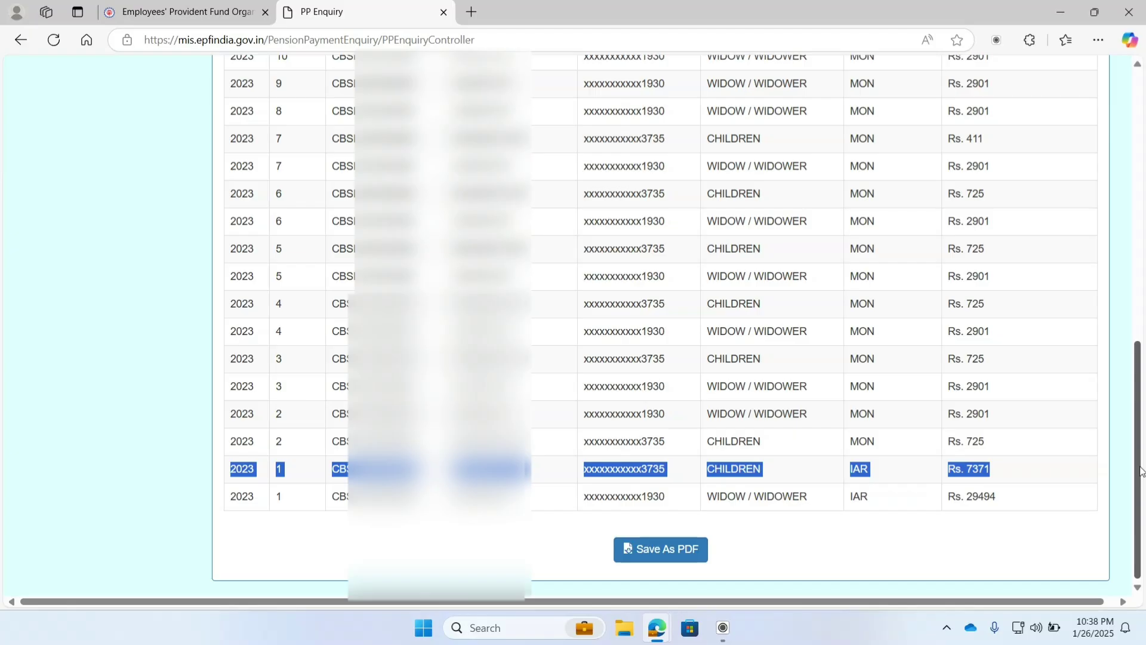
{"action": "left_click_drag", "start_coordinate": [1137, 472], "coordinate": [1110, 193]}
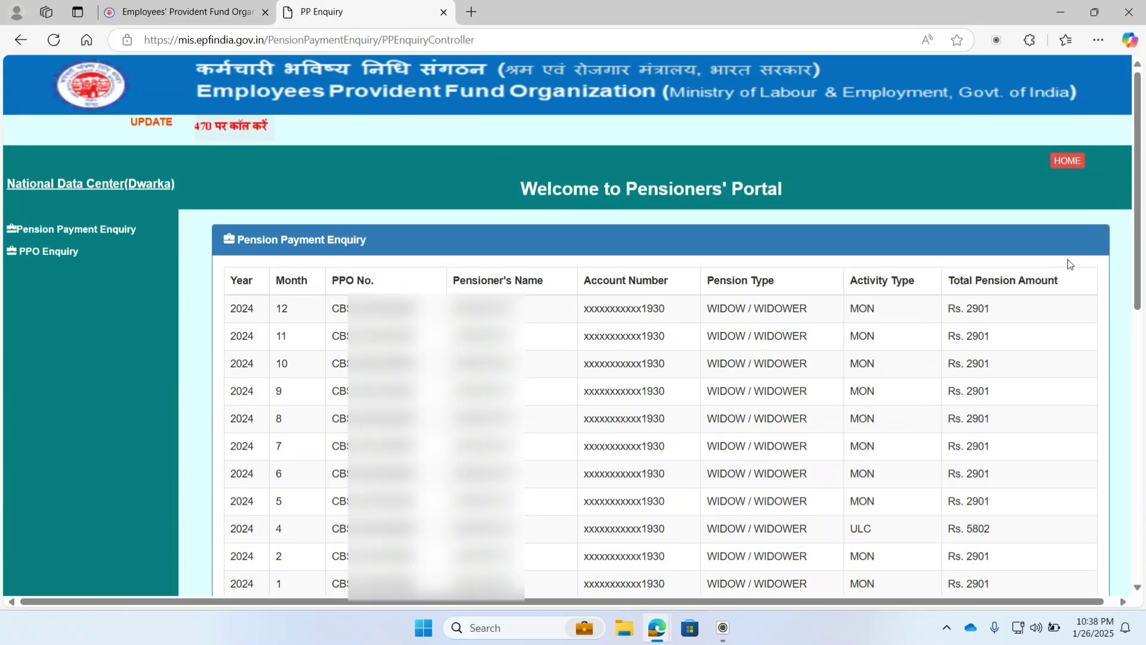
Step: Open the PPO Enquiry and highlight values in the member's personal and service details
{"action": "left_click", "coordinate": [30, 255]}
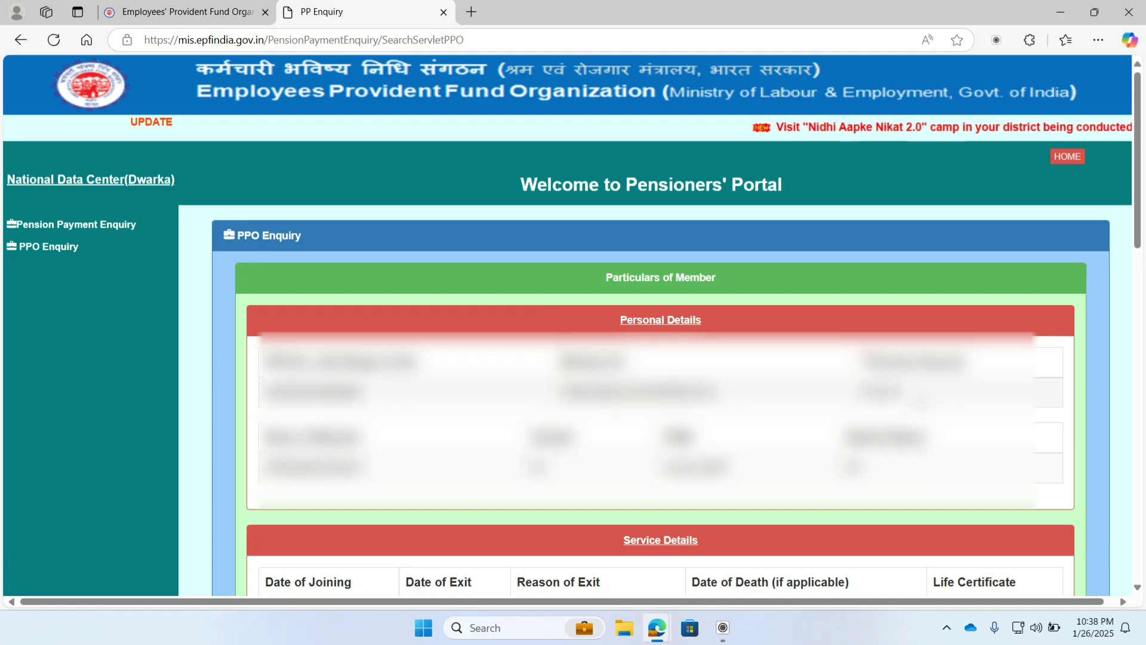
{"action": "double_click", "coordinate": [880, 392]}
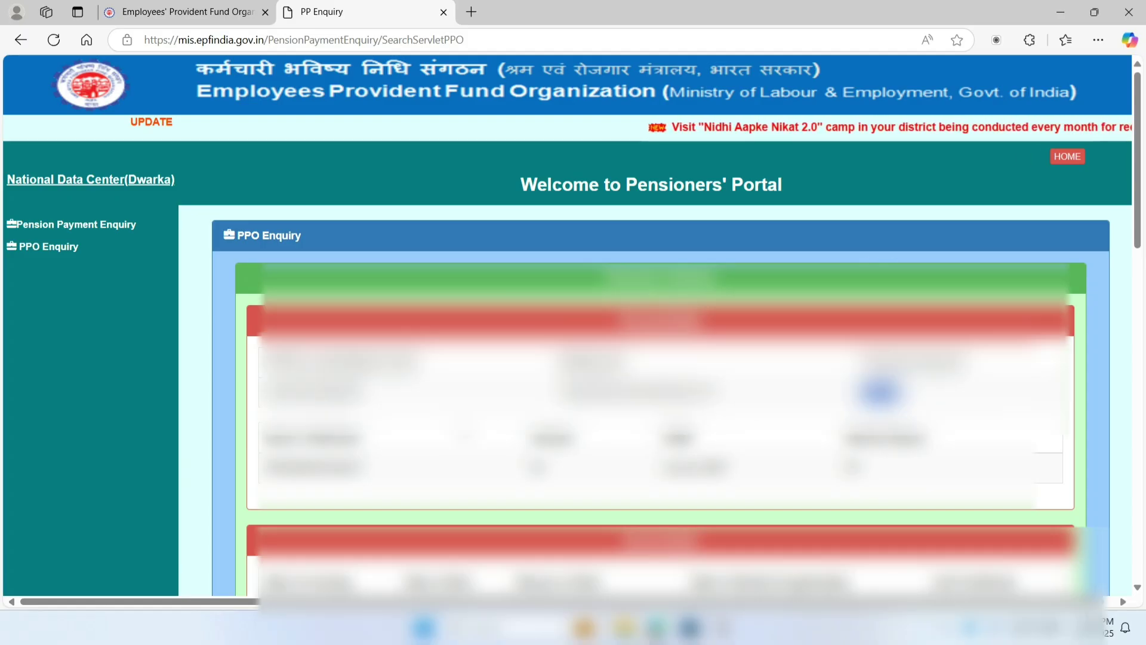
{"action": "scroll", "coordinate": [657, 322], "scroll_direction": "down", "scroll_amount": 1}
{"action": "left_click_drag", "start_coordinate": [379, 395], "coordinate": [261, 401]}
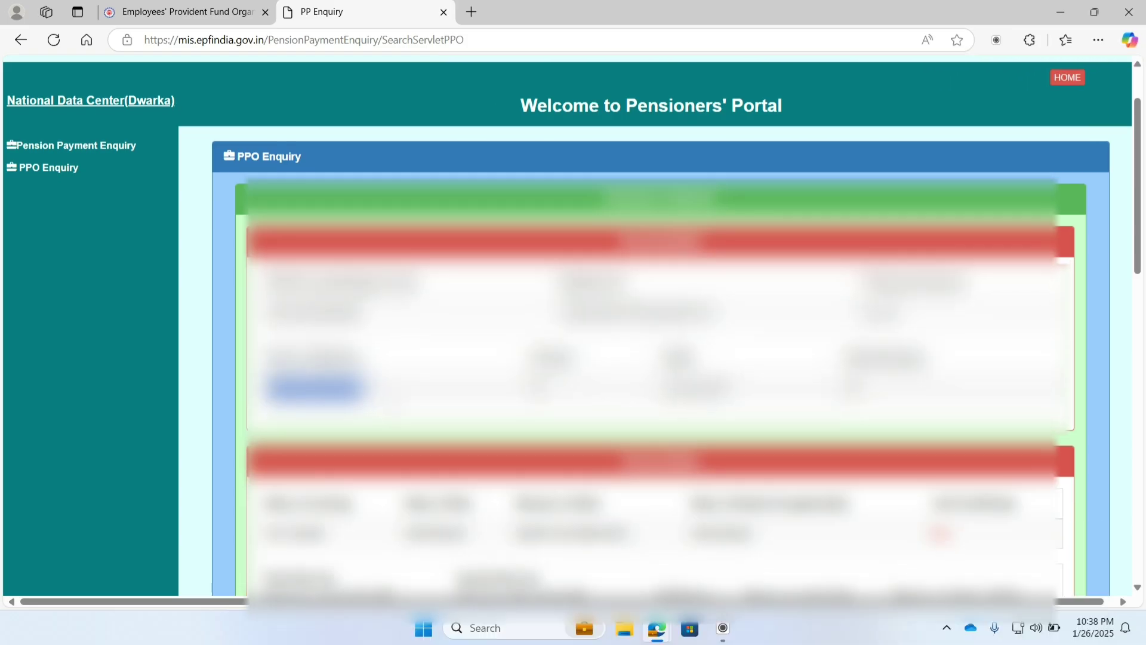
{"action": "scroll", "coordinate": [573, 322], "scroll_direction": "down", "scroll_amount": 1}
{"action": "scroll", "coordinate": [573, 323], "scroll_direction": "down", "scroll_amount": 1}
{"action": "scroll", "coordinate": [657, 322], "scroll_direction": "down", "scroll_amount": 1}
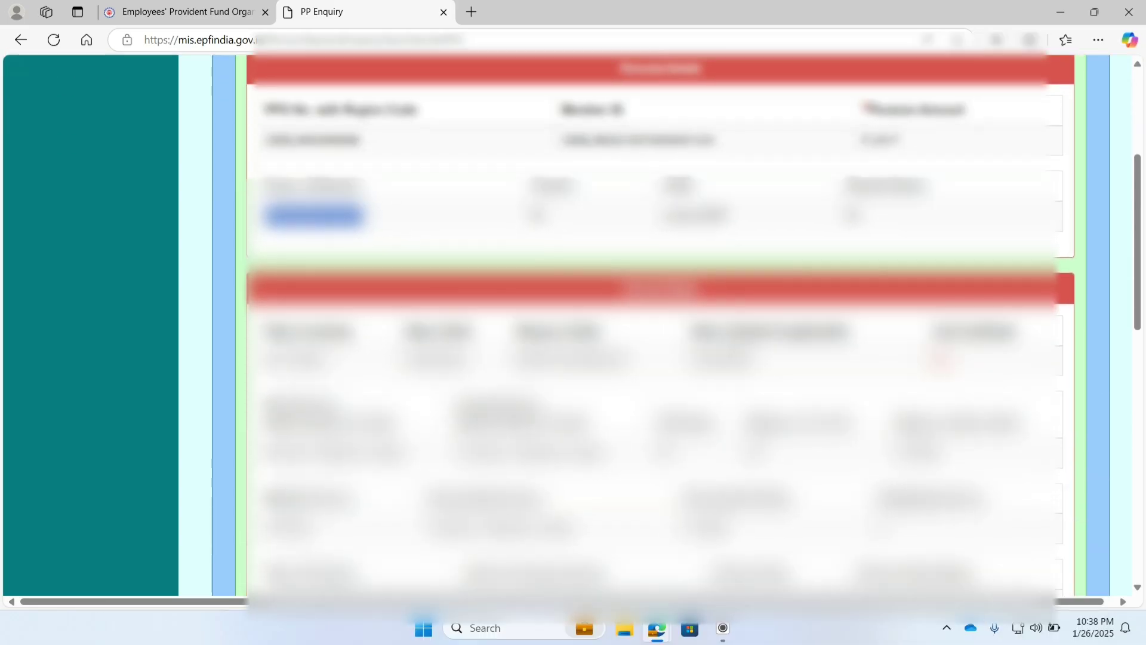
{"action": "scroll", "coordinate": [609, 331], "scroll_direction": "down", "scroll_amount": 1}
{"action": "left_click_drag", "start_coordinate": [608, 332], "coordinate": [448, 334]}
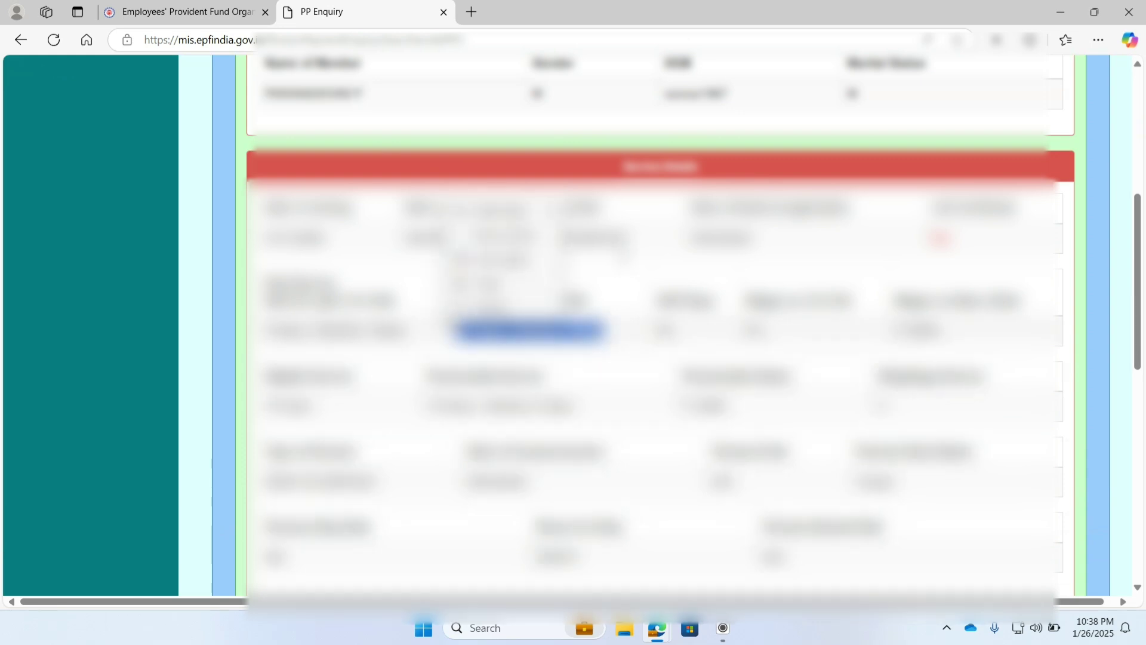
{"action": "left_click_drag", "start_coordinate": [629, 242], "coordinate": [515, 243]}
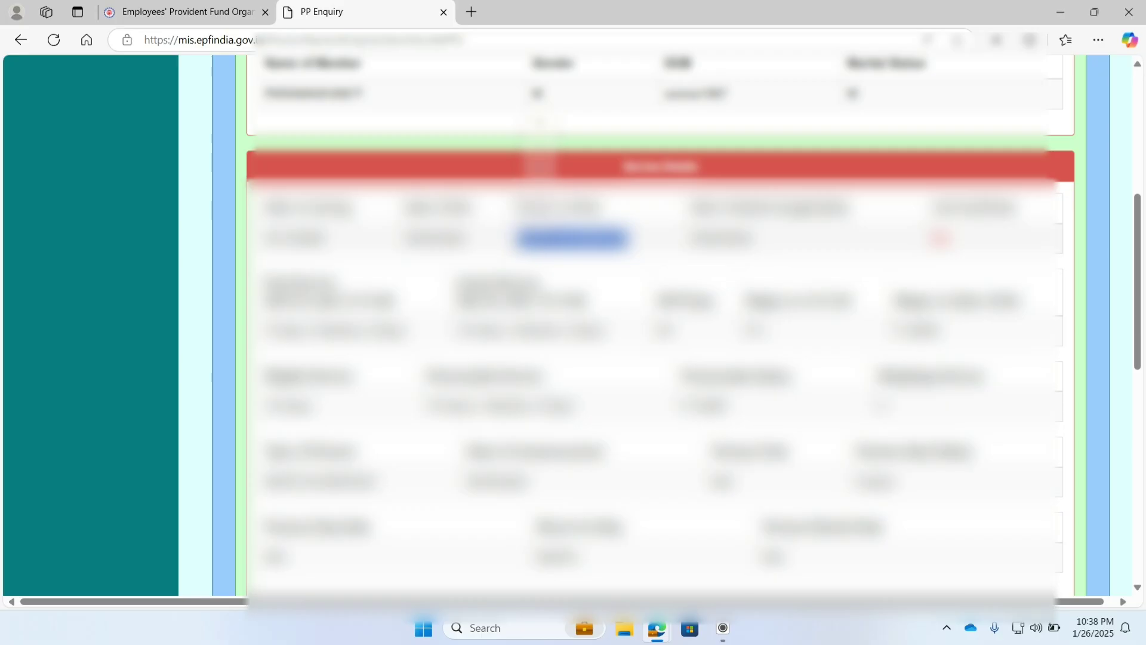
Step: Highlight the claimant's contact details row and the first rows of the lower table
{"action": "scroll", "coordinate": [657, 328], "scroll_direction": "down", "scroll_amount": 1}
{"action": "scroll", "coordinate": [656, 329], "scroll_direction": "down", "scroll_amount": 3}
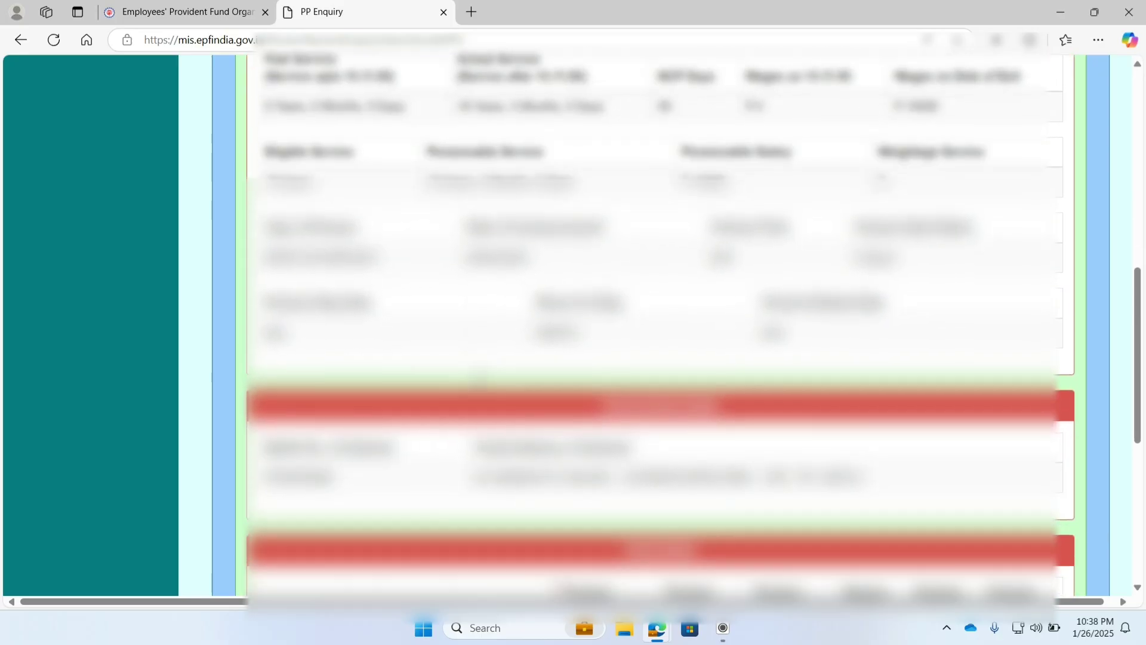
{"action": "scroll", "coordinate": [656, 328], "scroll_direction": "down", "scroll_amount": 4}
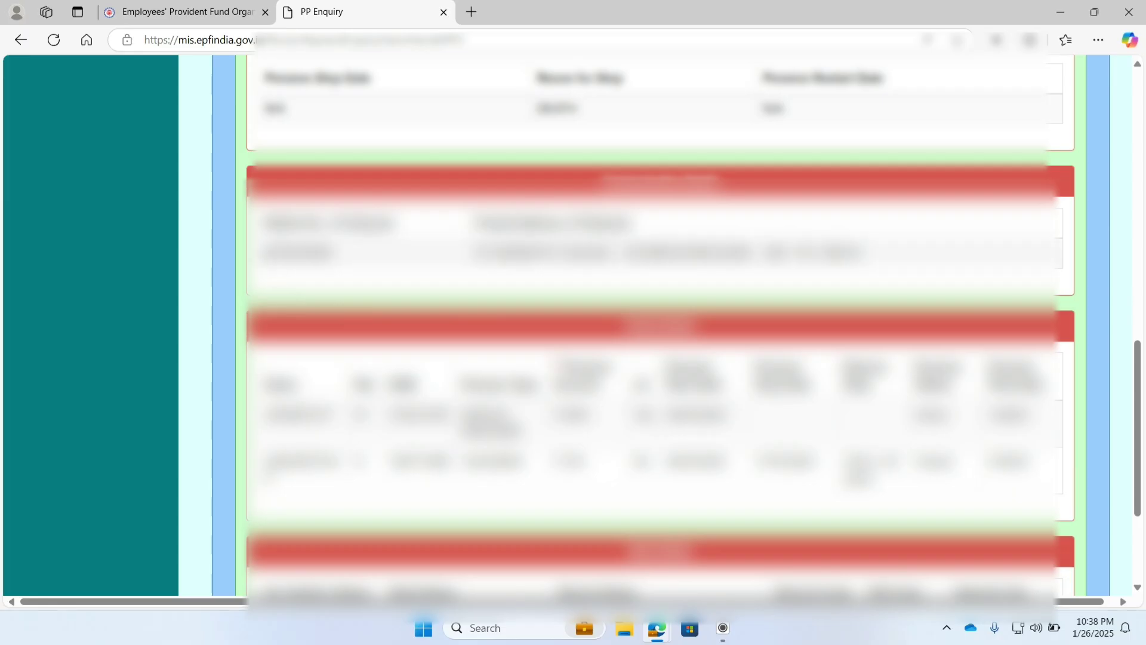
{"action": "left_click_drag", "start_coordinate": [263, 253], "coordinate": [899, 257]}
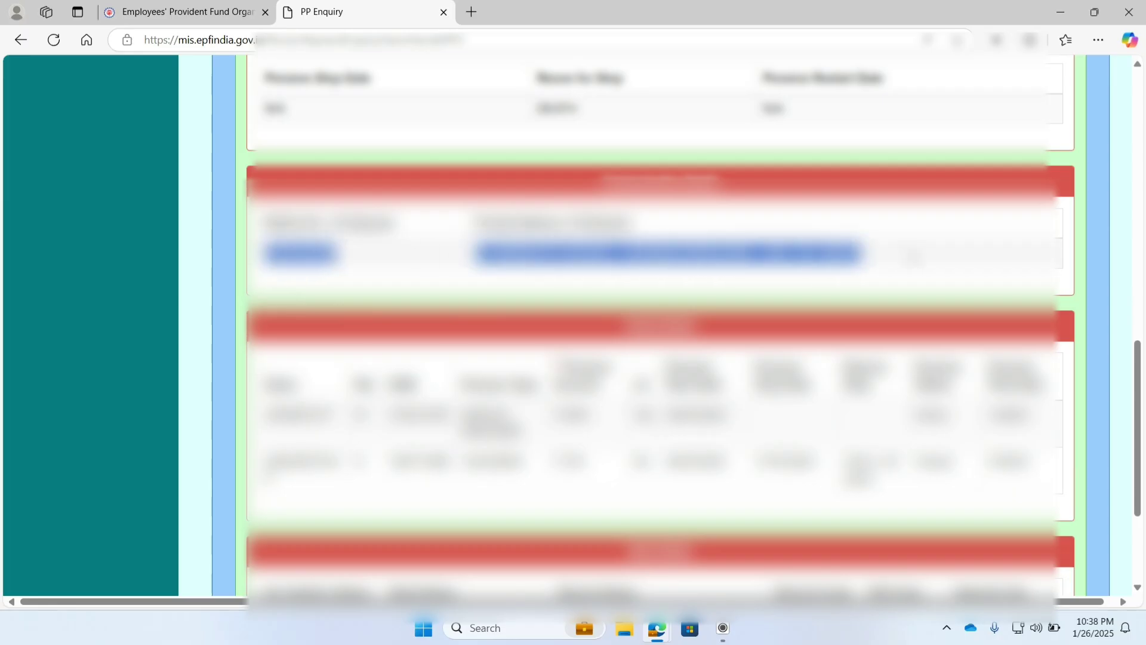
{"action": "left_click", "coordinate": [913, 258]}
{"action": "scroll", "coordinate": [631, 325], "scroll_direction": "down", "scroll_amount": 2}
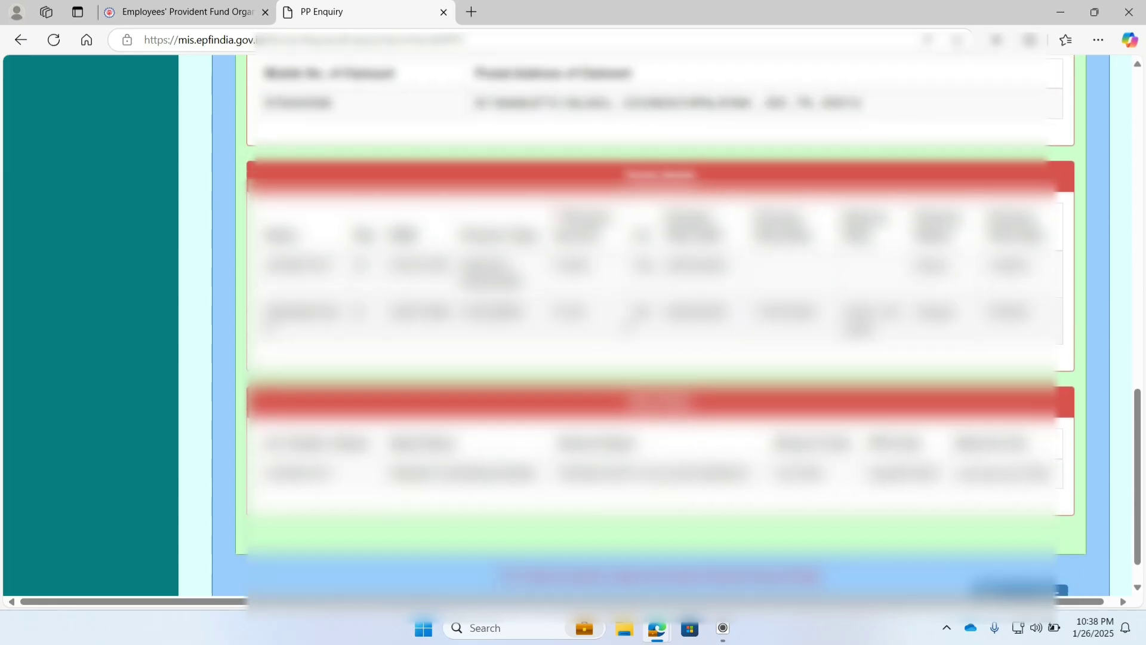
{"action": "left_click_drag", "start_coordinate": [266, 263], "coordinate": [534, 338]}
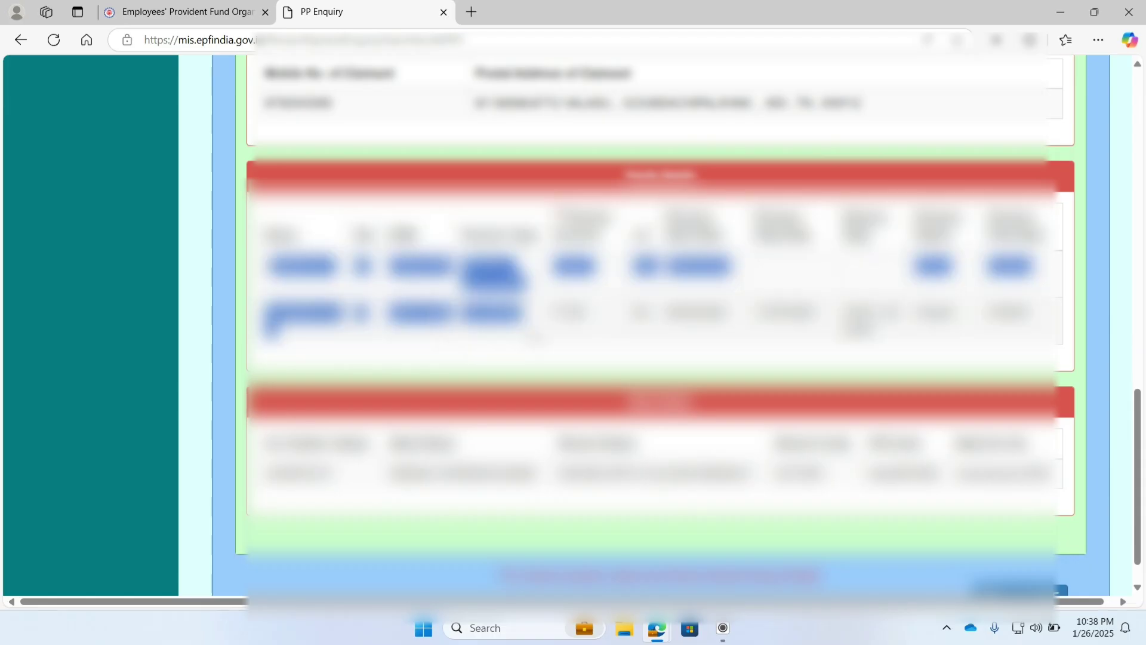
{"action": "left_click", "coordinate": [537, 338]}
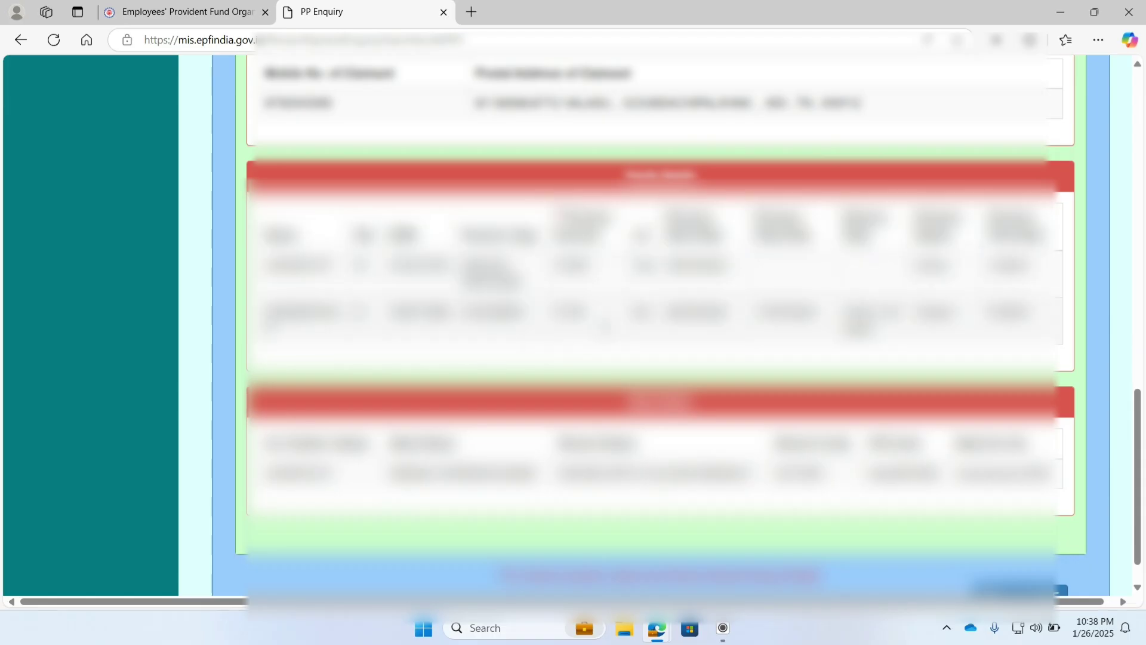
Step: Highlight second-row cell values and the bottom table's data row
{"action": "double_click", "coordinate": [871, 313]}
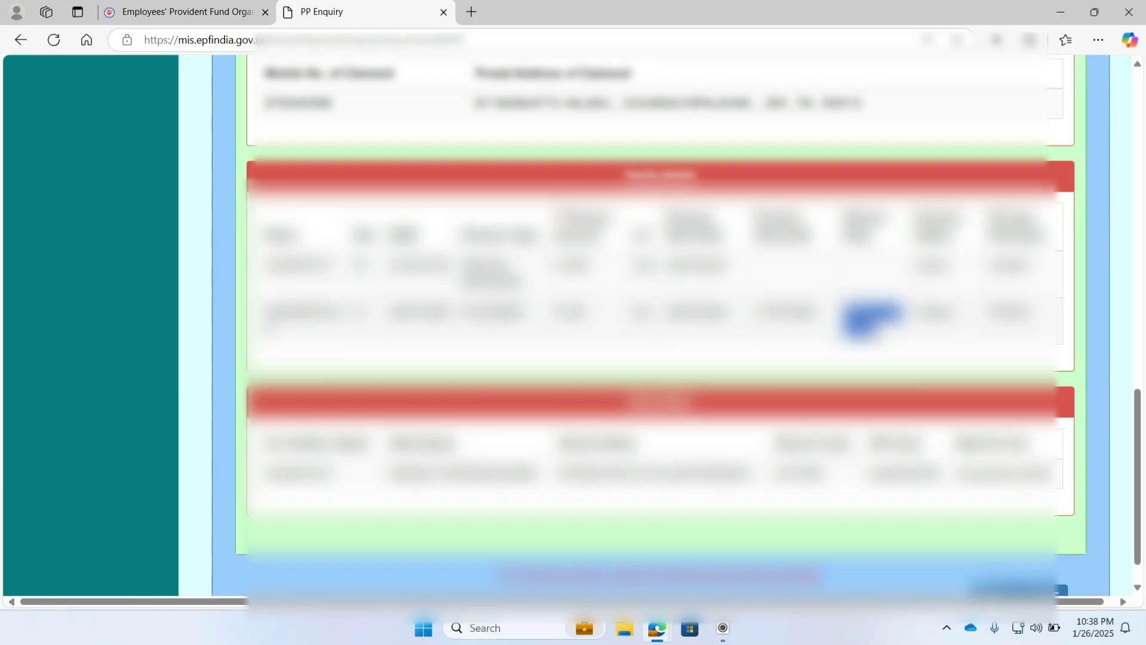
{"action": "double_click", "coordinate": [568, 310]}
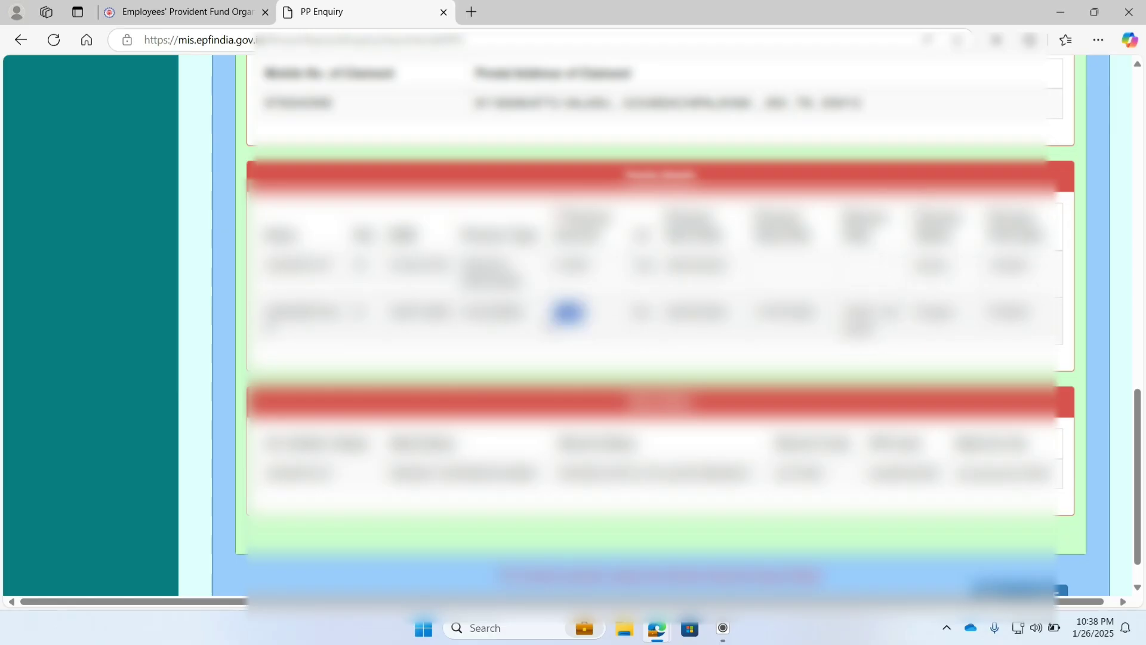
{"action": "scroll", "coordinate": [568, 310], "scroll_direction": "down", "scroll_amount": 1}
{"action": "scroll", "coordinate": [689, 322], "scroll_direction": "down", "scroll_amount": 1}
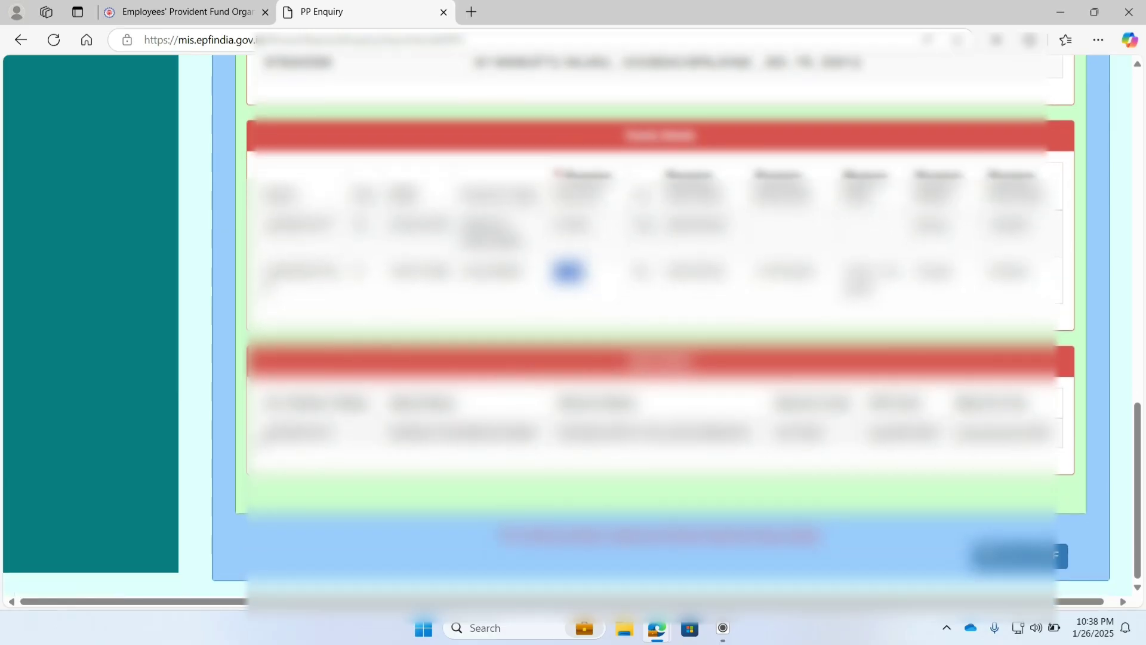
{"action": "left_click_drag", "start_coordinate": [263, 433], "coordinate": [1055, 454]}
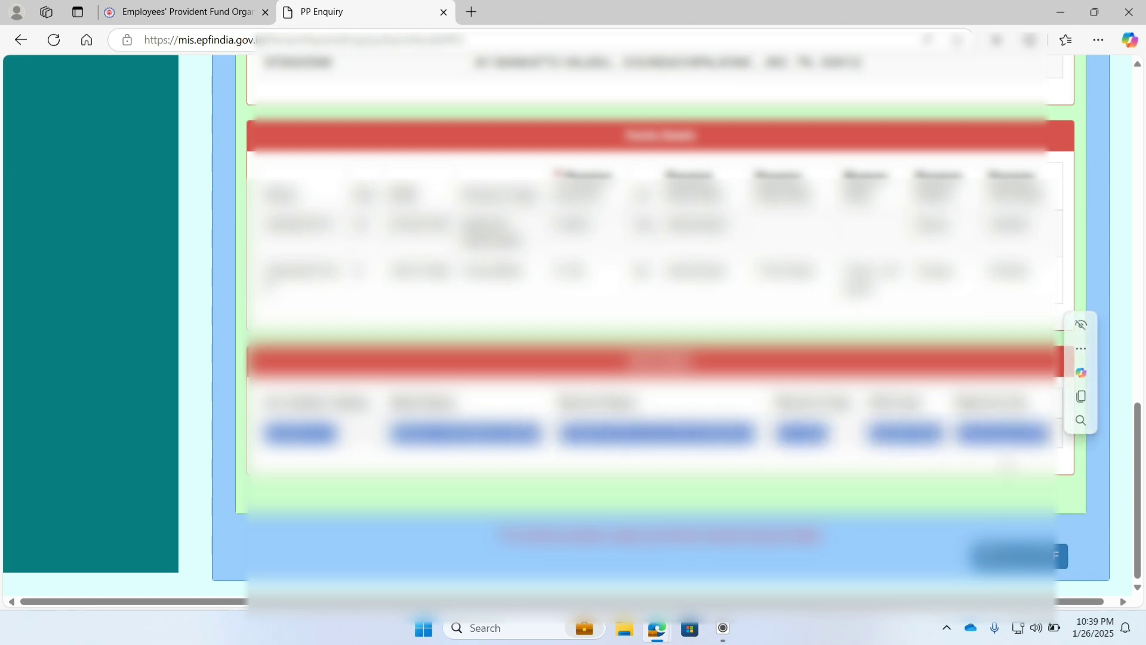
{"action": "left_click", "coordinate": [938, 476]}
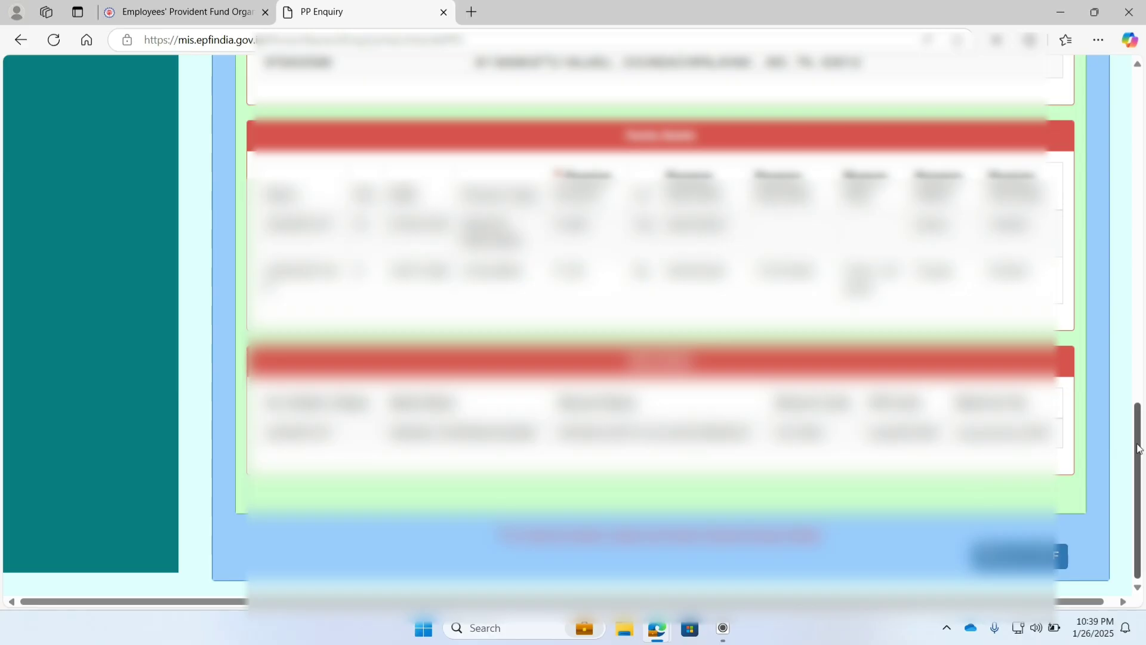
{"action": "left_click_drag", "start_coordinate": [1139, 448], "coordinate": [1107, 113]}
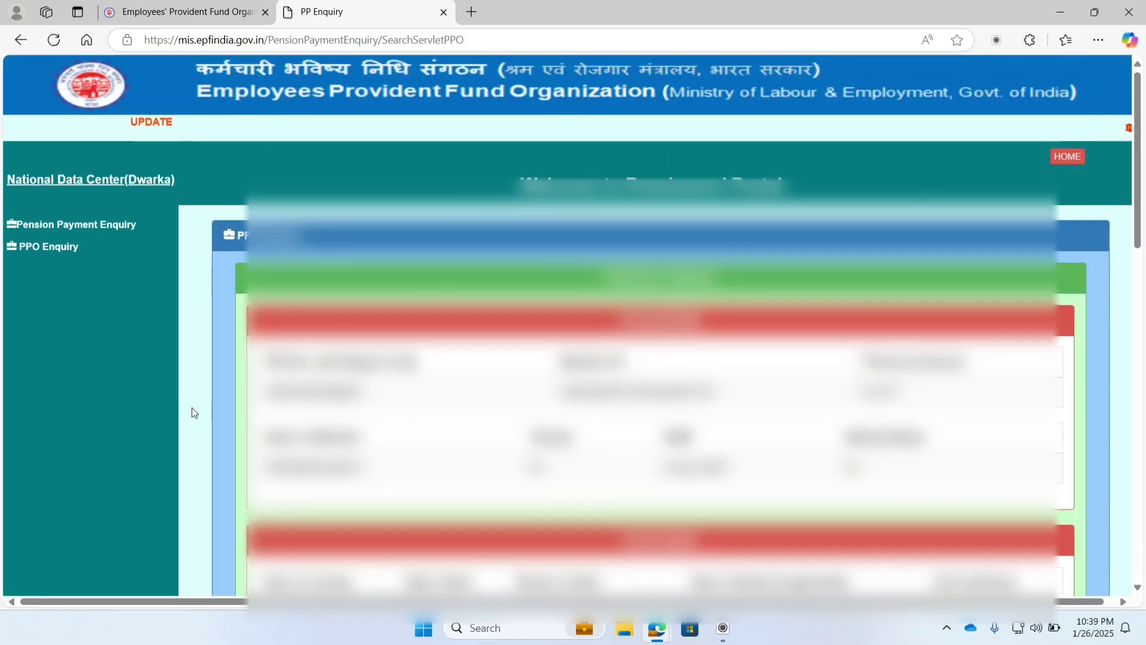
Step: Navigate back three pages and open the Jeevan Pramaan Enquiry form
{"action": "left_click", "coordinate": [20, 41]}
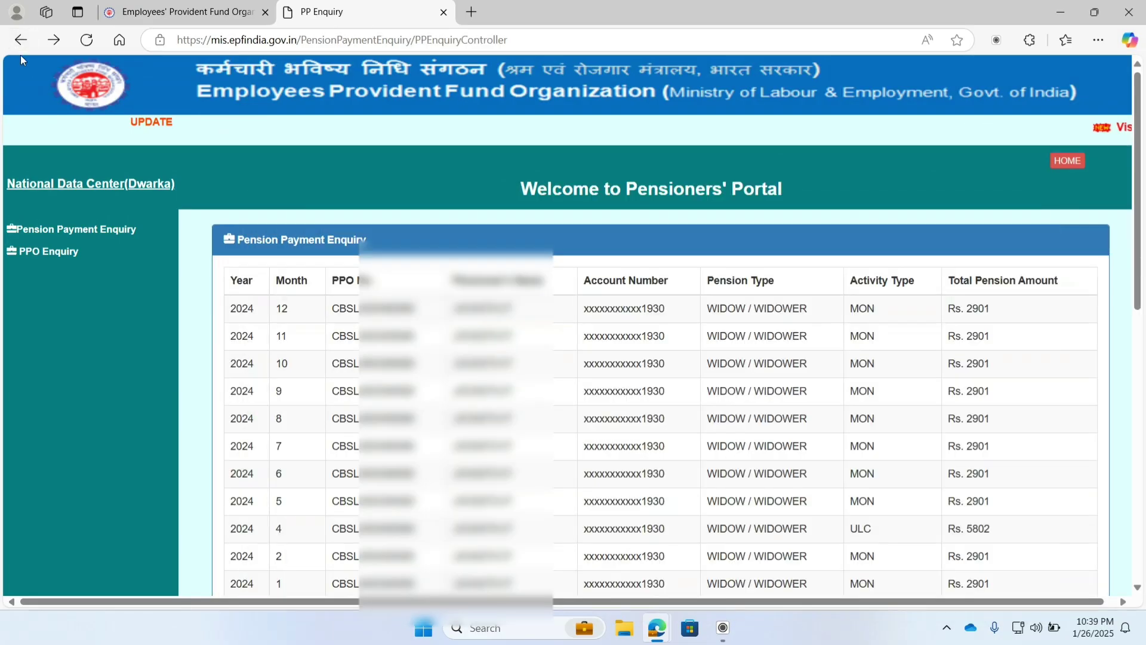
{"action": "left_click", "coordinate": [20, 41]}
{"action": "left_click", "coordinate": [20, 41]}
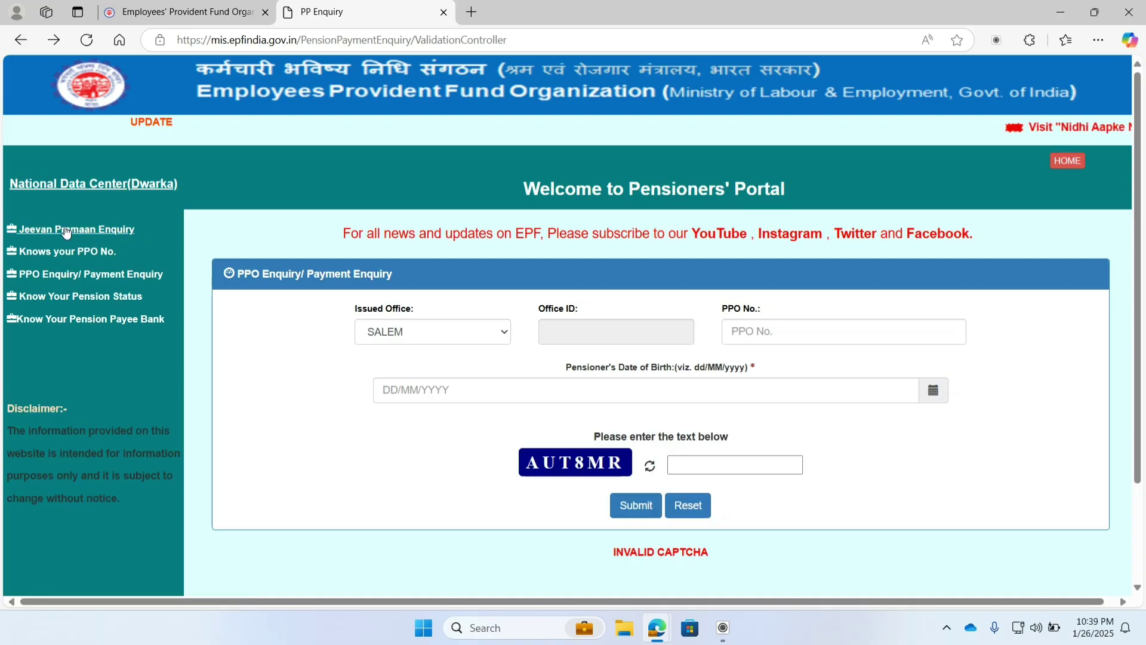
{"action": "left_click", "coordinate": [46, 232]}
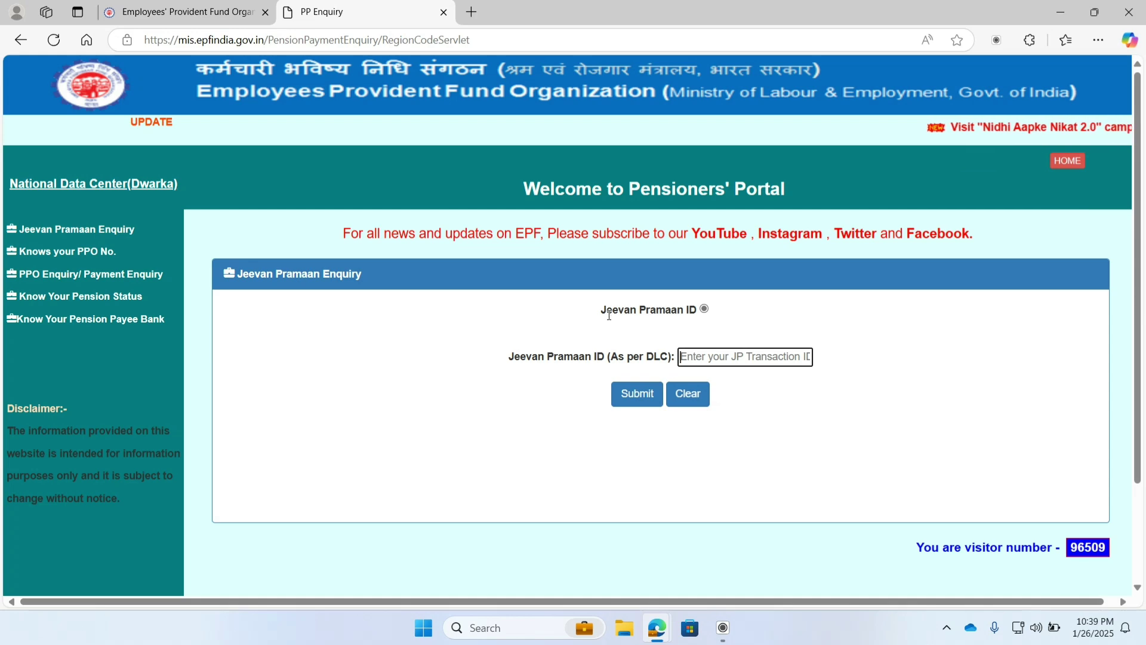
Step: Highlight the 'Jeevan Pramaan ID (As per DLC)' label and submit the form
{"action": "double_click", "coordinate": [603, 310]}
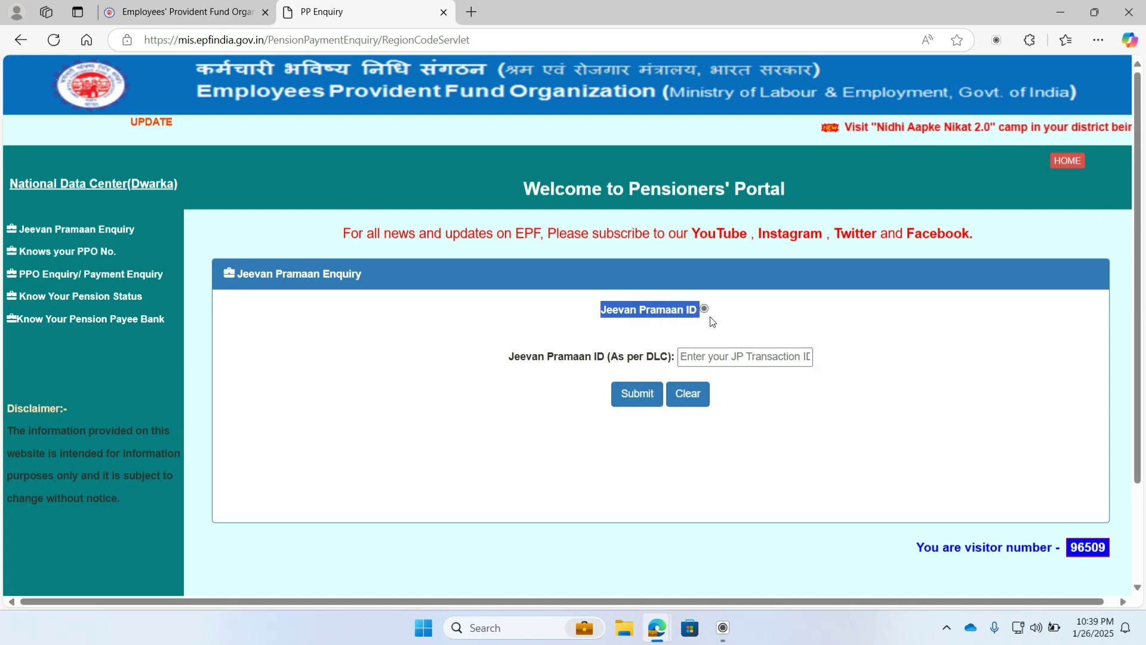
{"action": "left_click_drag", "start_coordinate": [669, 352], "coordinate": [672, 356]}
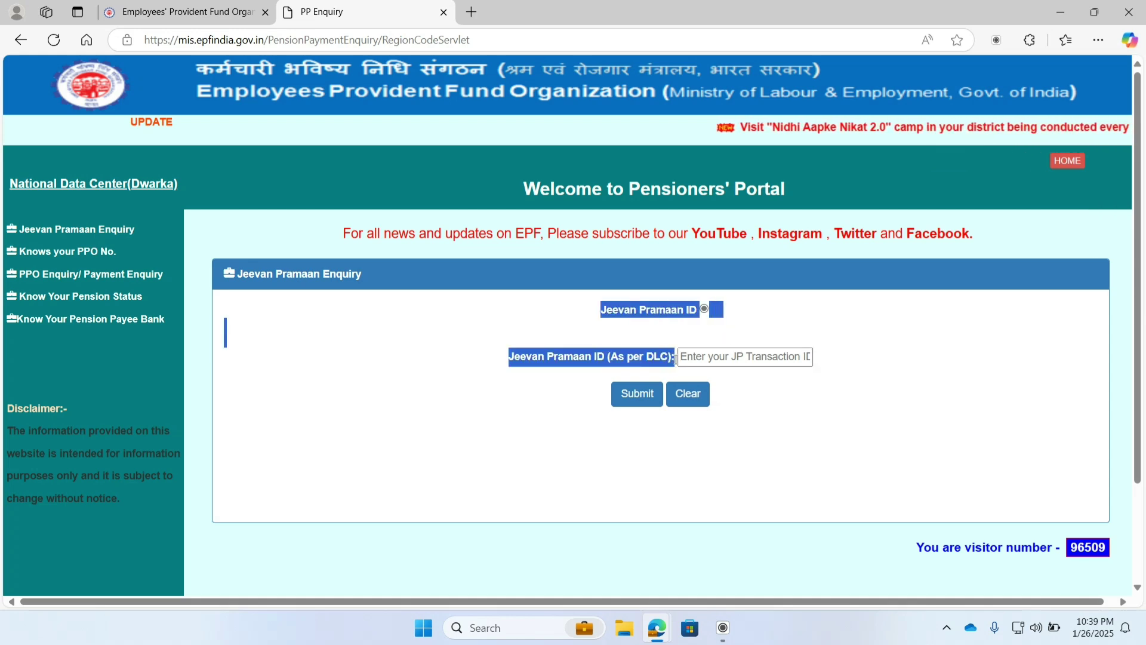
{"action": "left_click", "coordinate": [550, 406]}
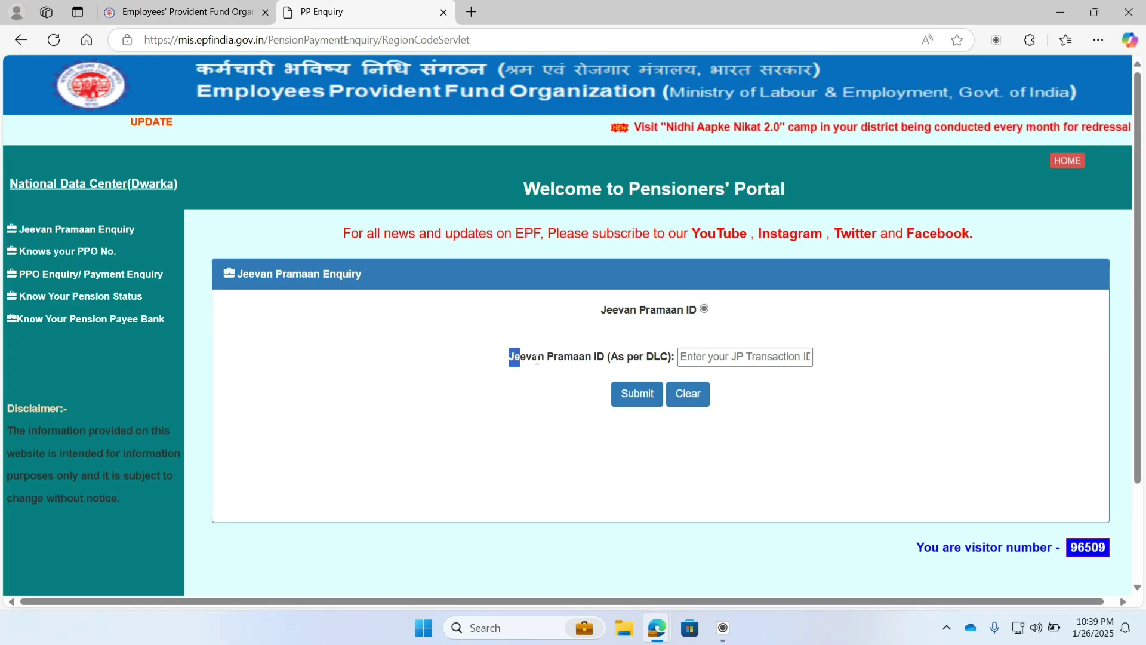
{"action": "left_click_drag", "start_coordinate": [536, 359], "coordinate": [606, 358]}
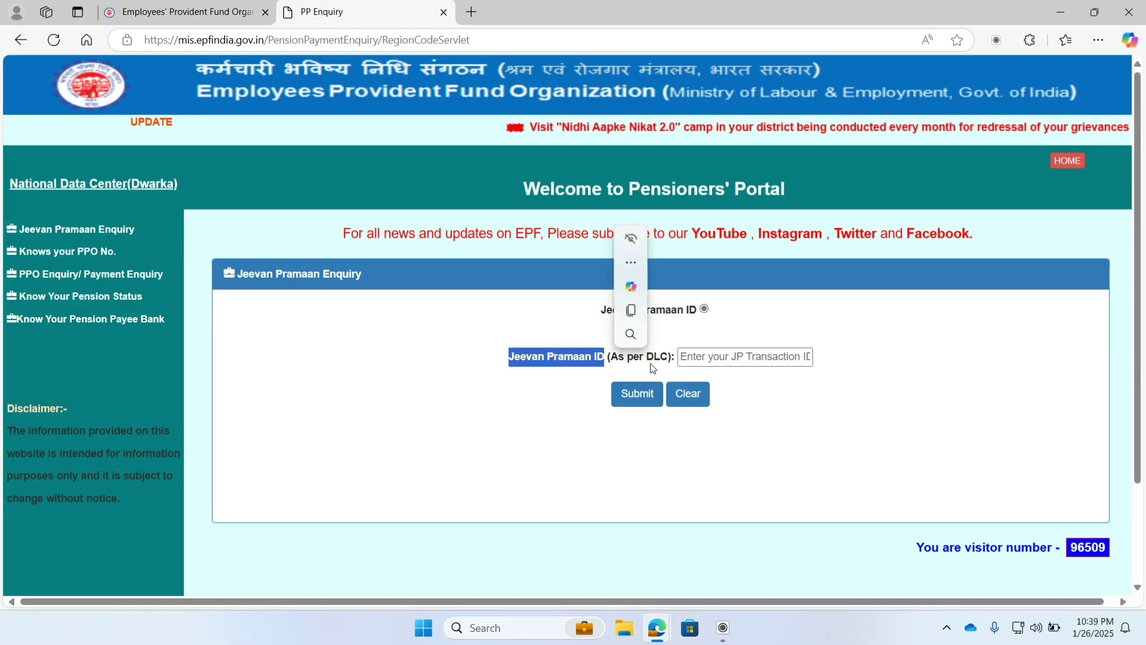
{"action": "left_click", "coordinate": [653, 366]}
{"action": "left_click_drag", "start_coordinate": [646, 357], "coordinate": [669, 355]}
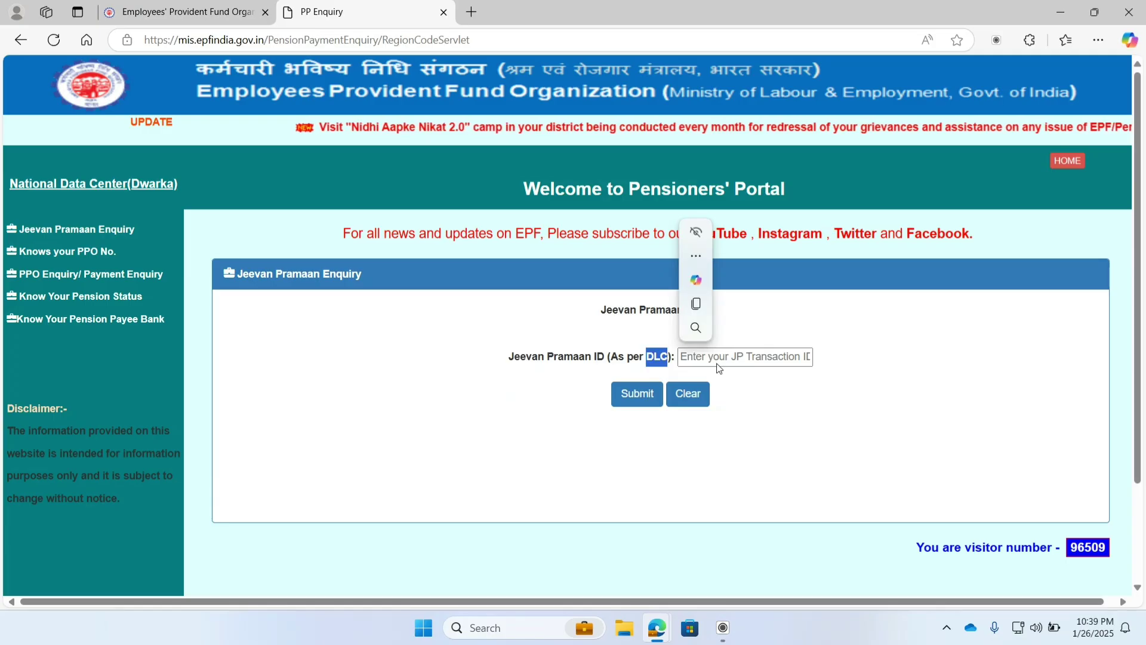
{"action": "left_click", "coordinate": [721, 384]}
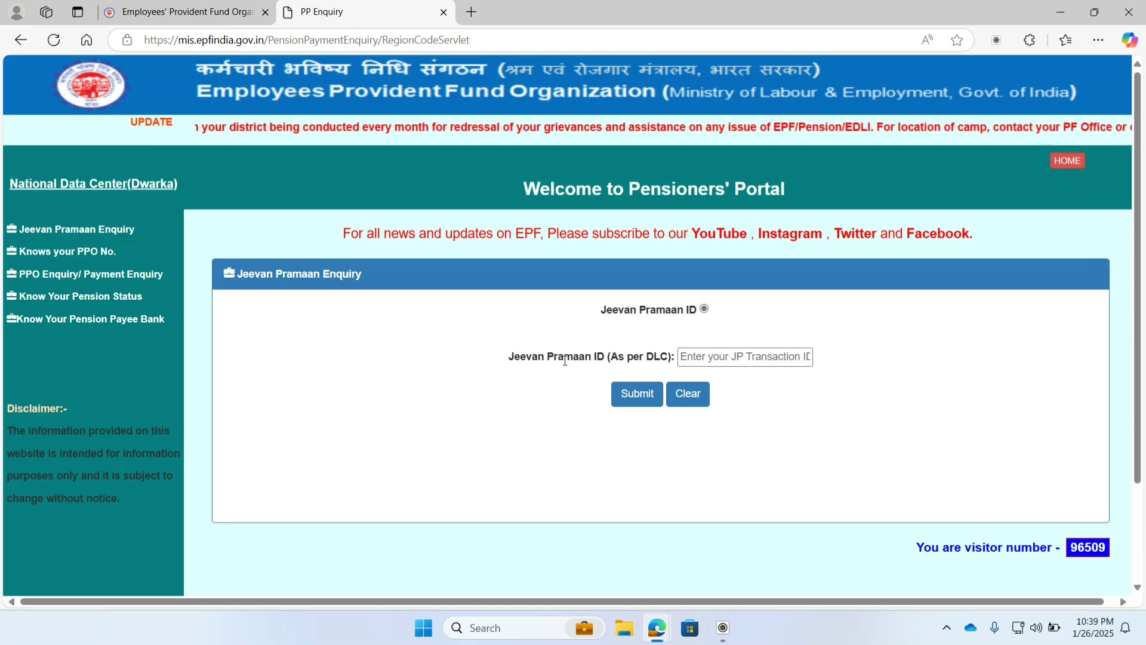
{"action": "left_click_drag", "start_coordinate": [504, 367], "coordinate": [676, 357]}
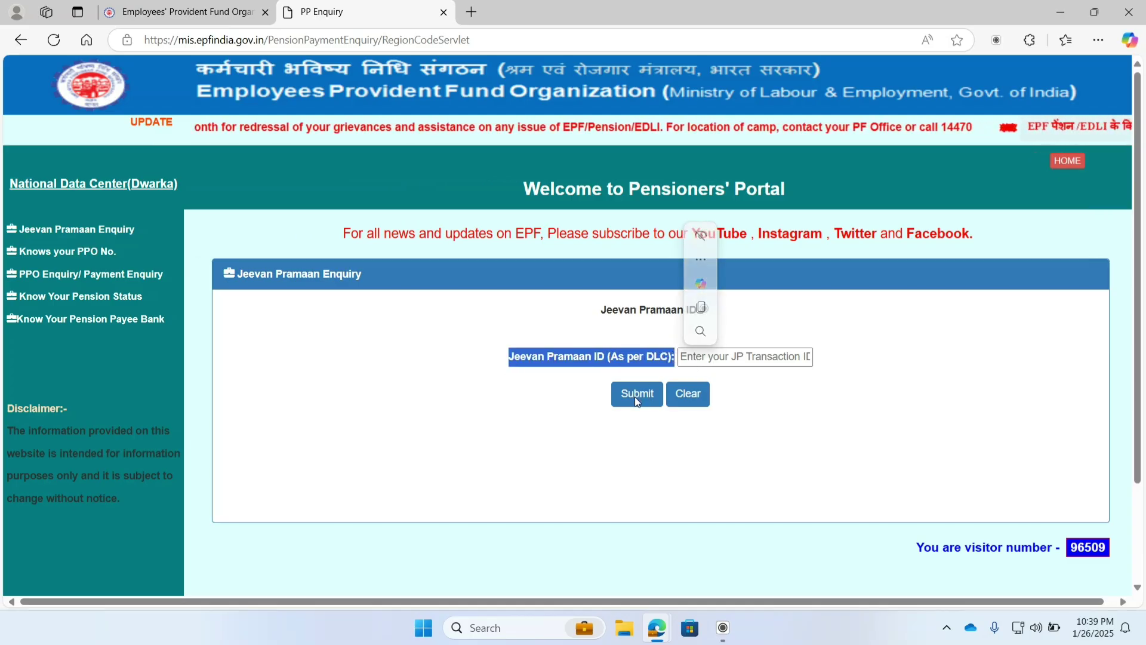
{"action": "left_click", "coordinate": [639, 394]}
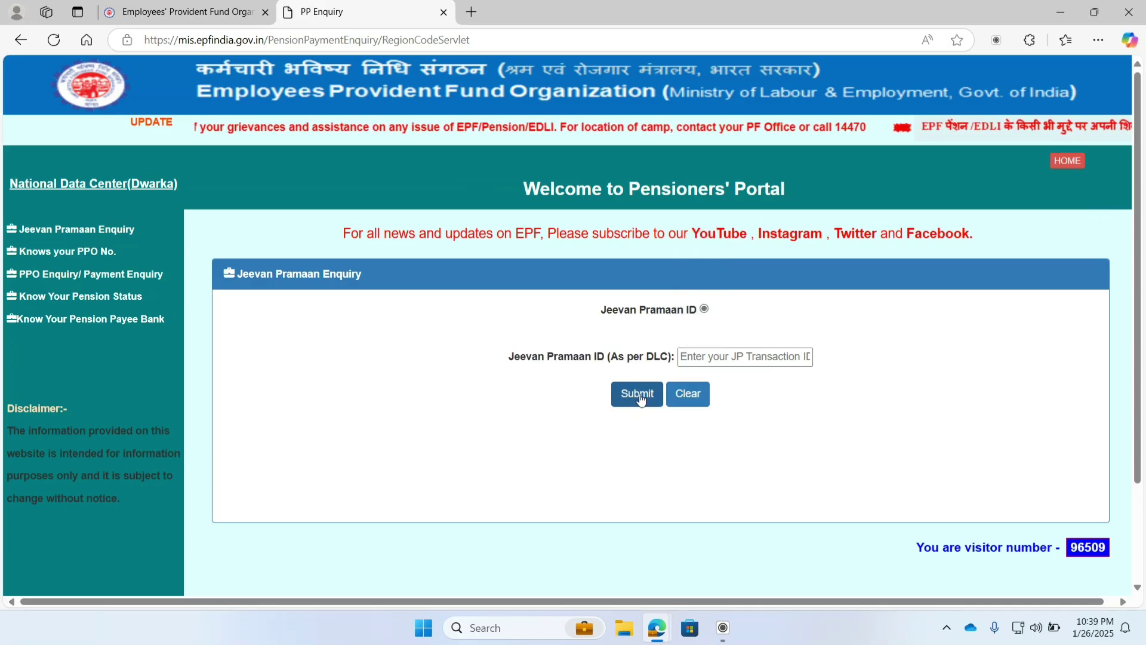